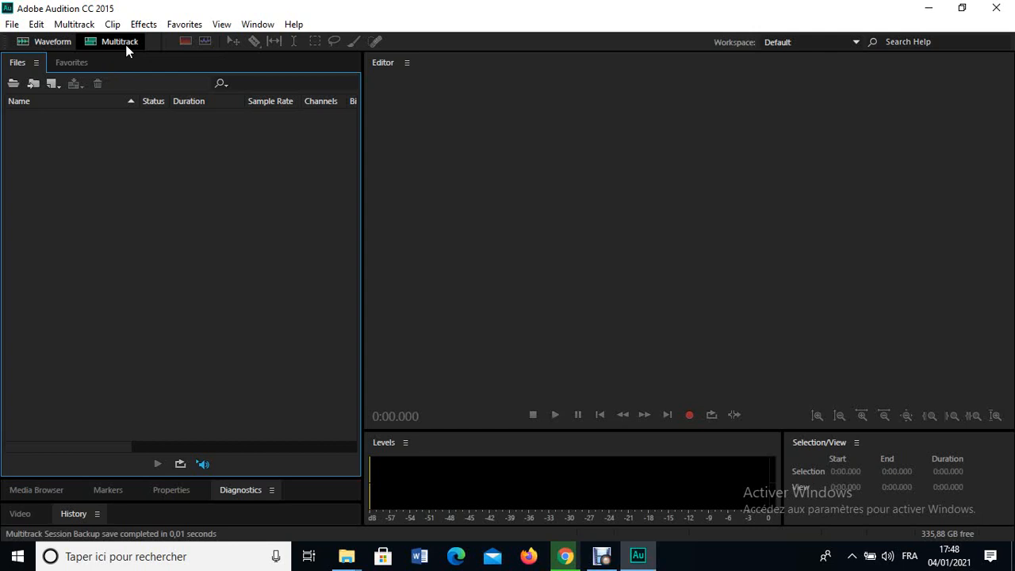
click(125, 45)
click(206, 46)
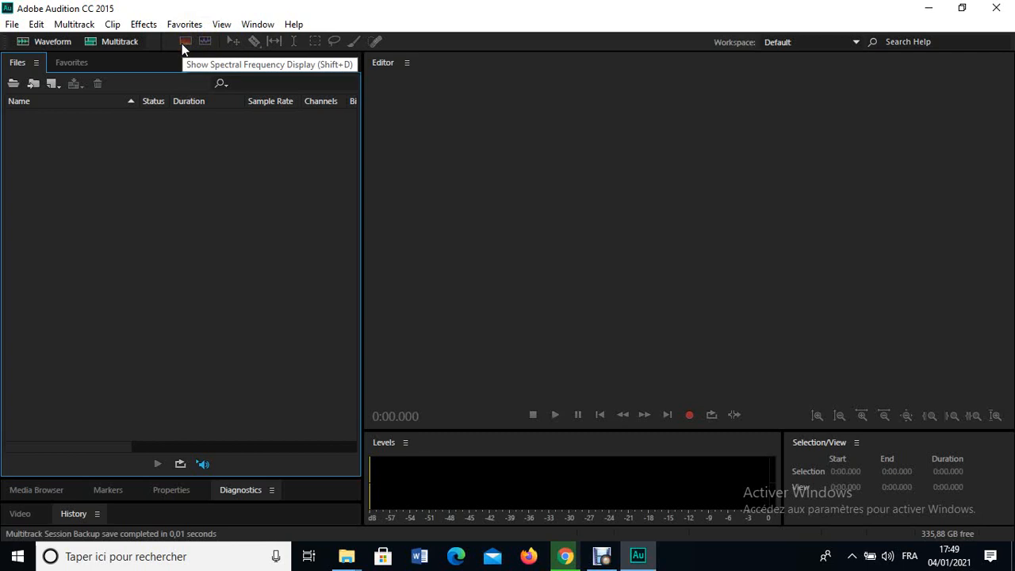
click(238, 42)
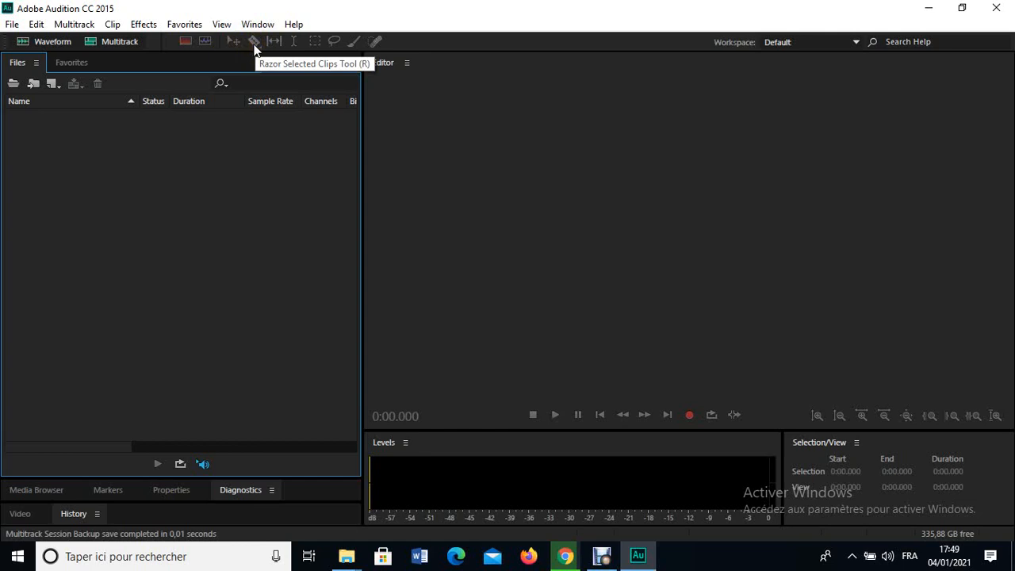
click(321, 38)
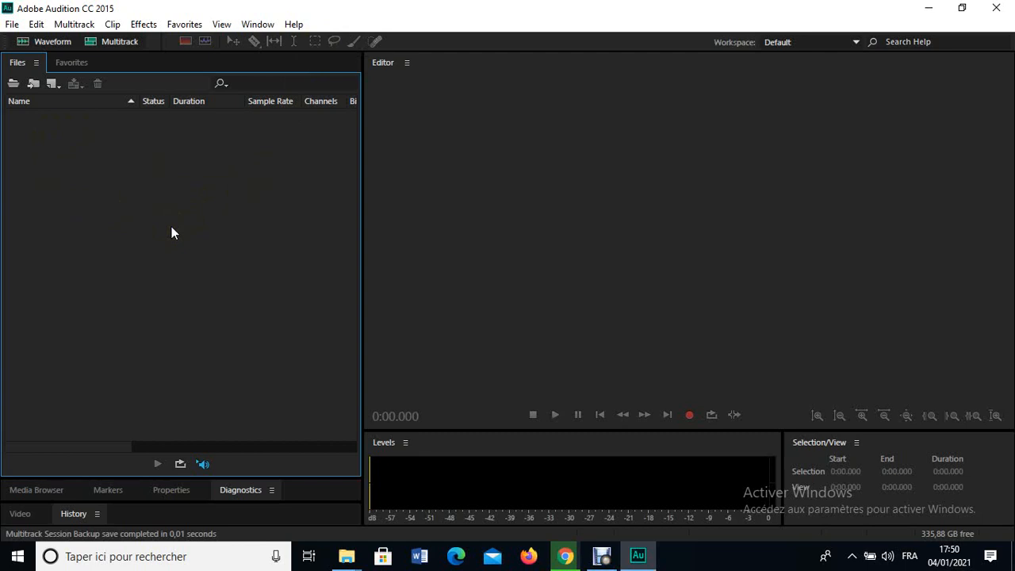
click(92, 169)
drag(76, 116, 112, 315)
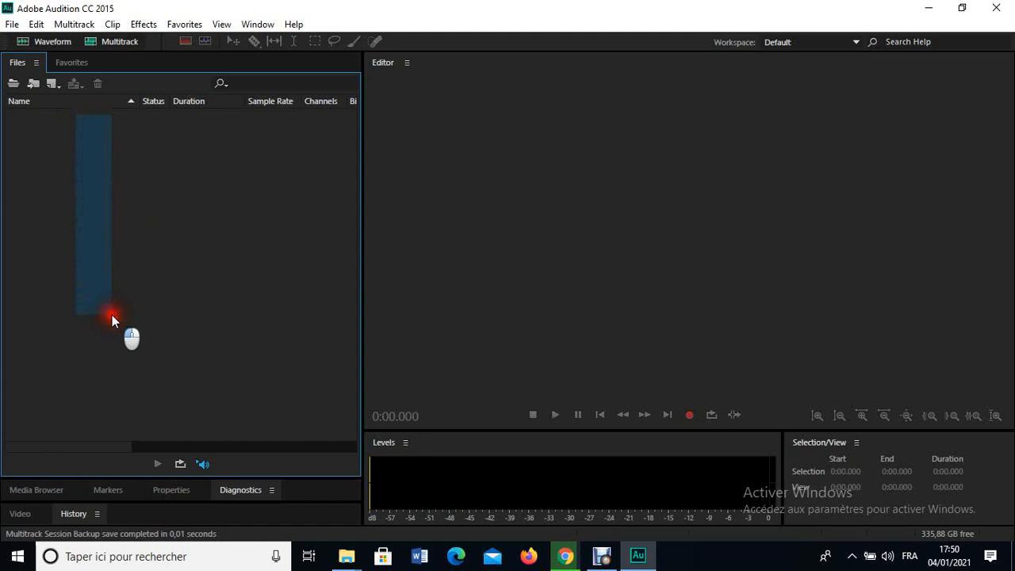
drag(112, 315, 112, 315)
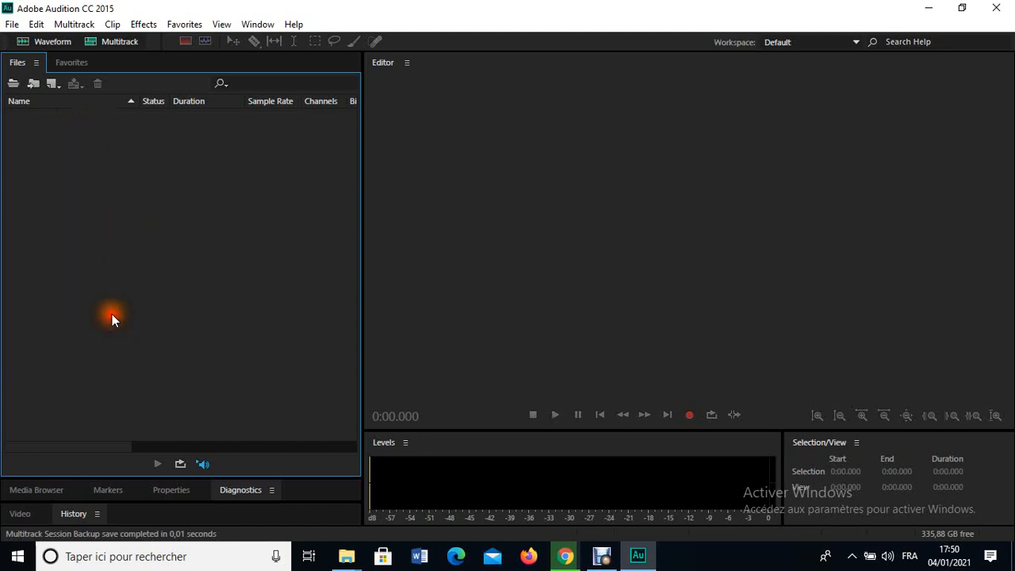
drag(37, 116, 190, 305)
click(536, 415)
click(555, 416)
click(576, 414)
Import the media file audio_radio.mp4 from the TP2 folder.
click(13, 24)
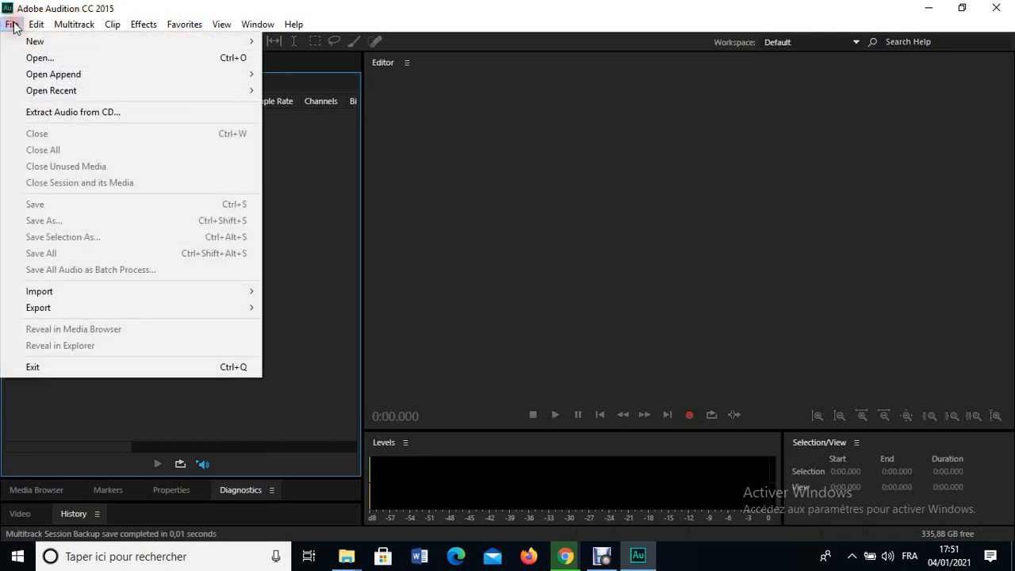
mouse_move(89, 291)
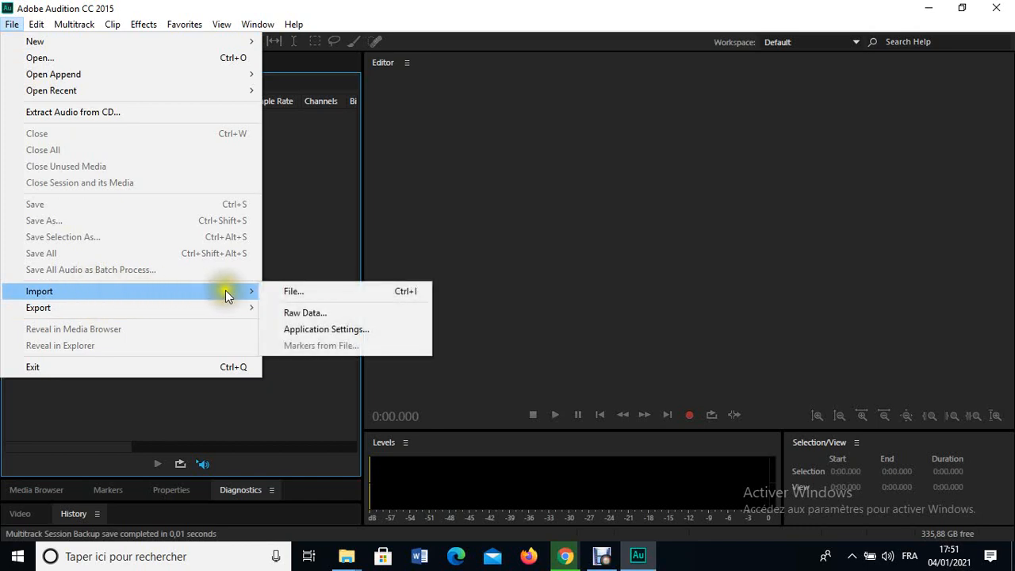
click(280, 295)
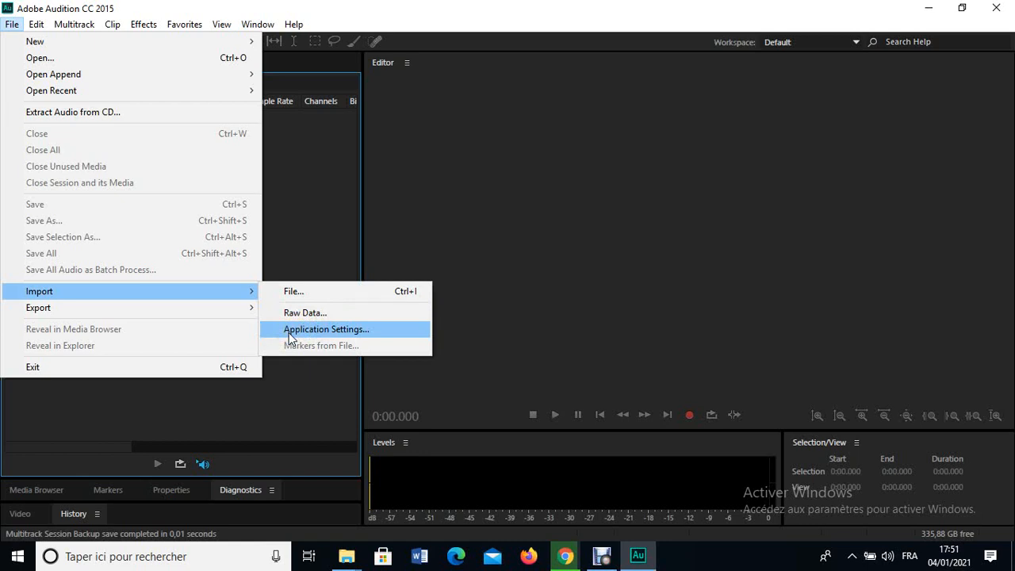
click(306, 294)
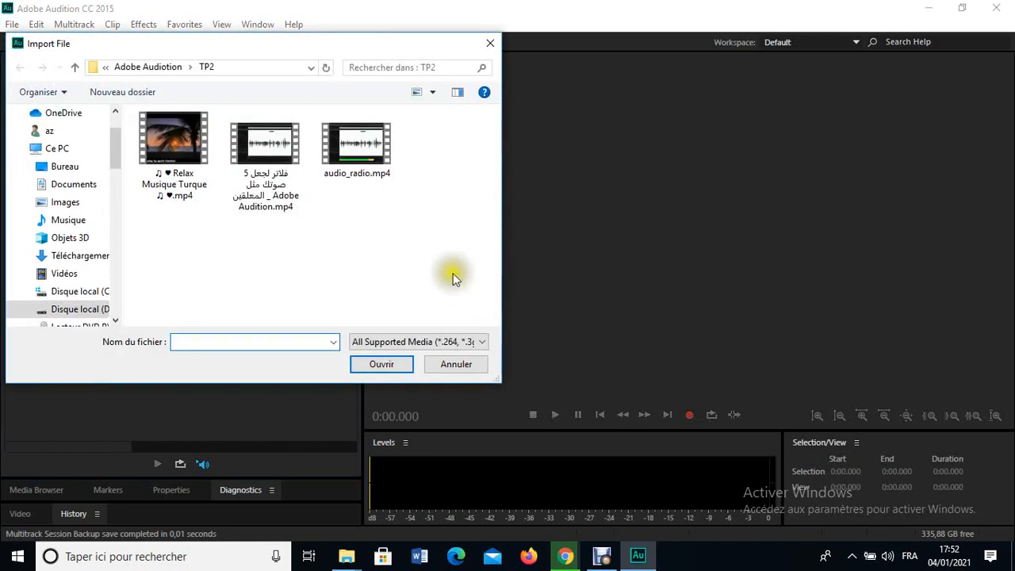
click(376, 159)
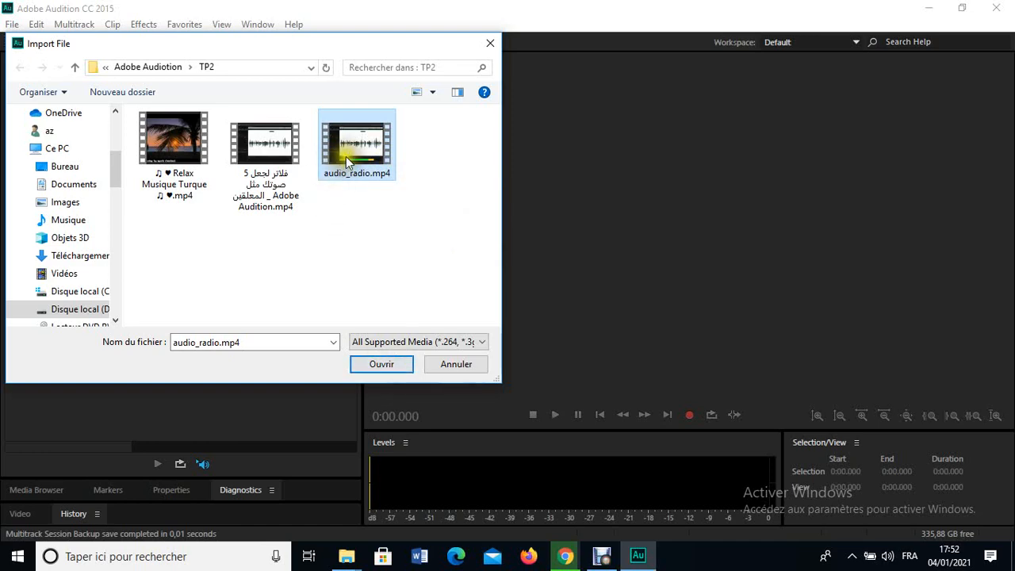
click(381, 364)
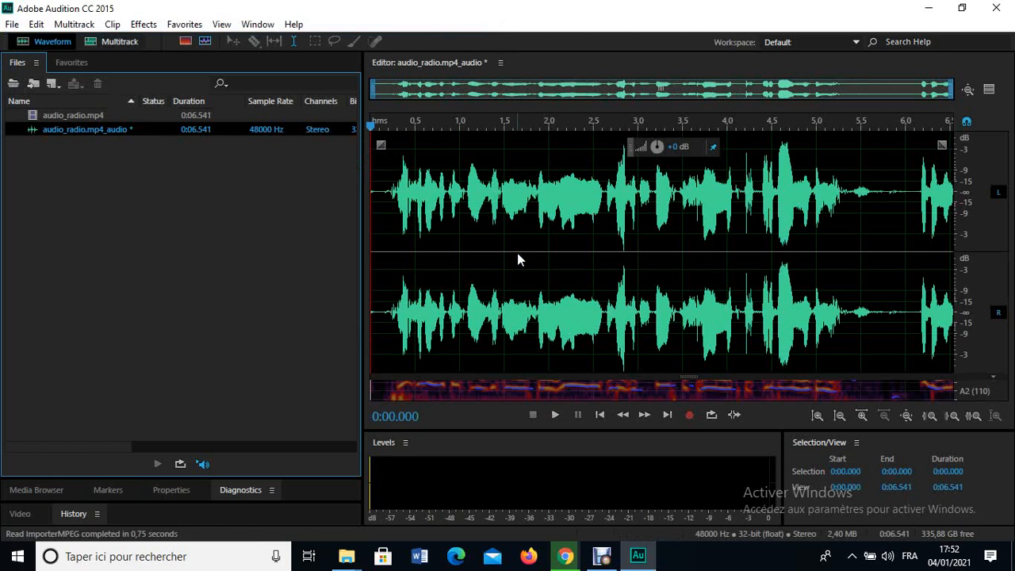
Preview the imported audio_radio.mp4_audio file from the file list and stop its playback.
click(67, 118)
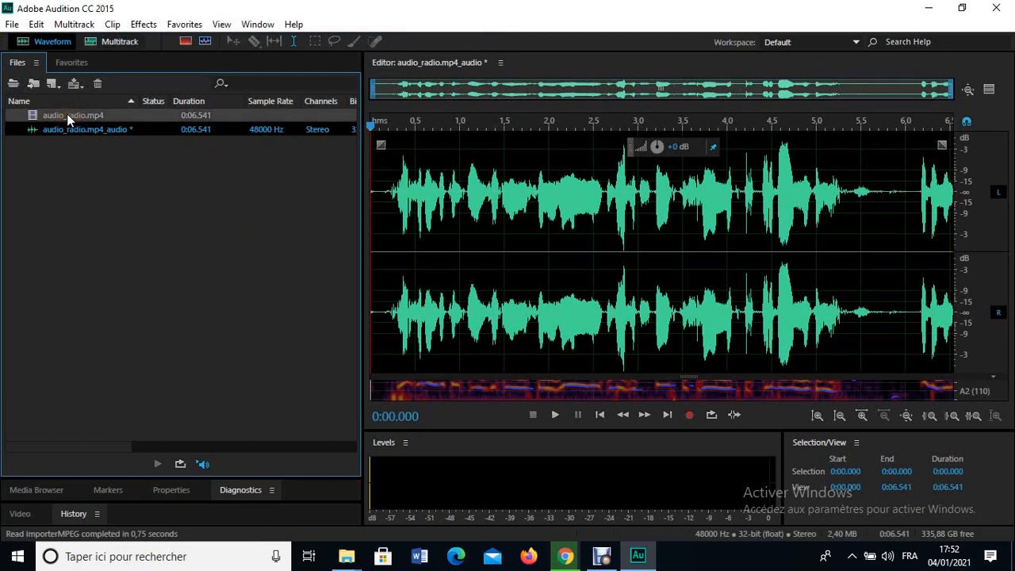
click(75, 128)
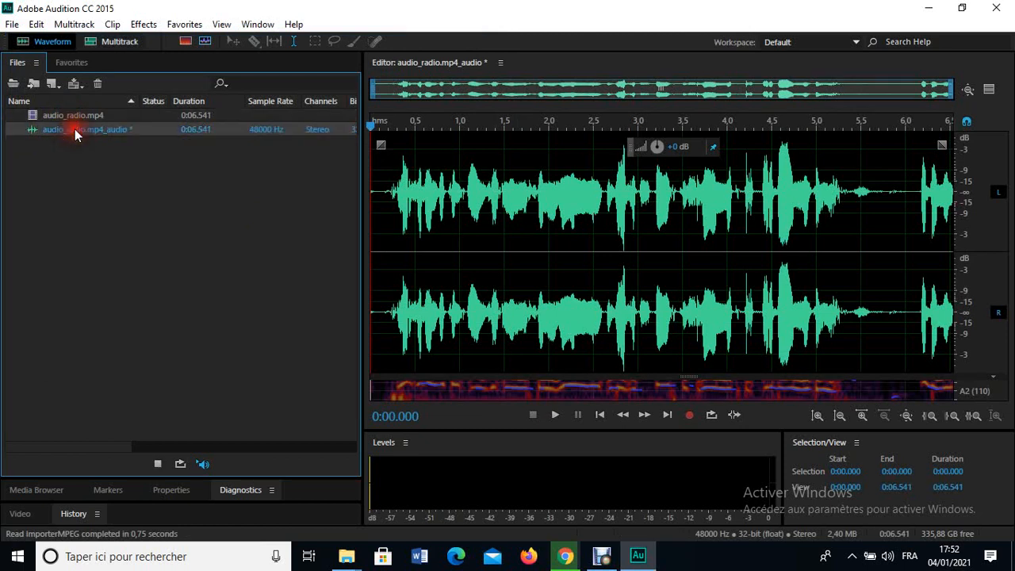
click(158, 464)
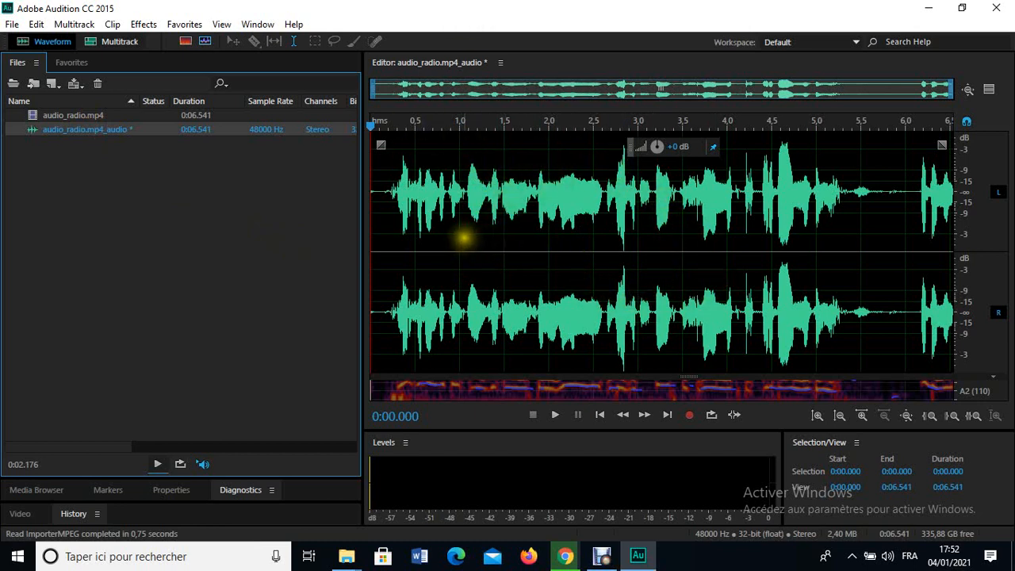
View the audio's spectral frequency and spectral pitch displays at full height, and bring the waveform display back to full height.
click(185, 42)
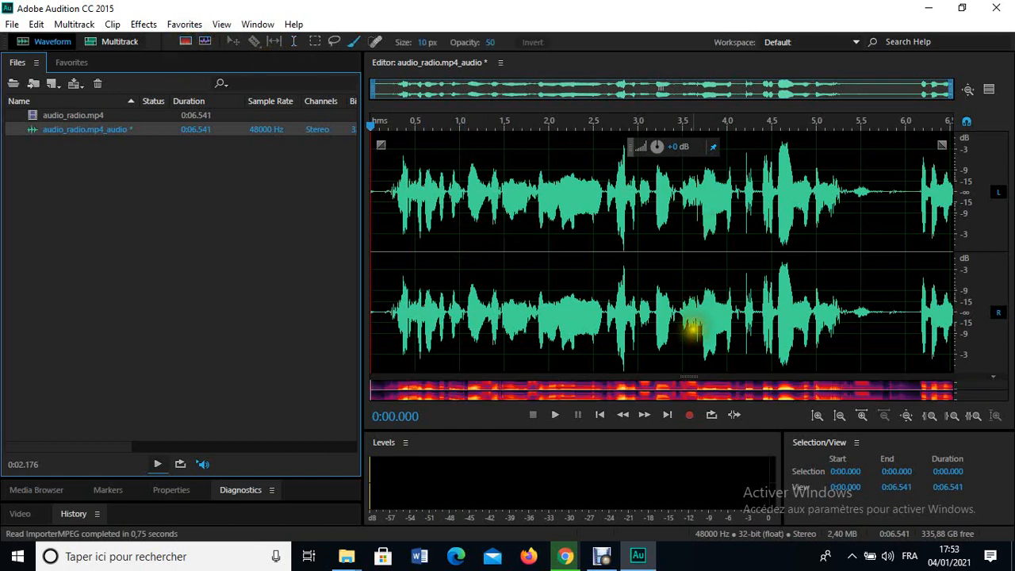
drag(691, 383, 693, 68)
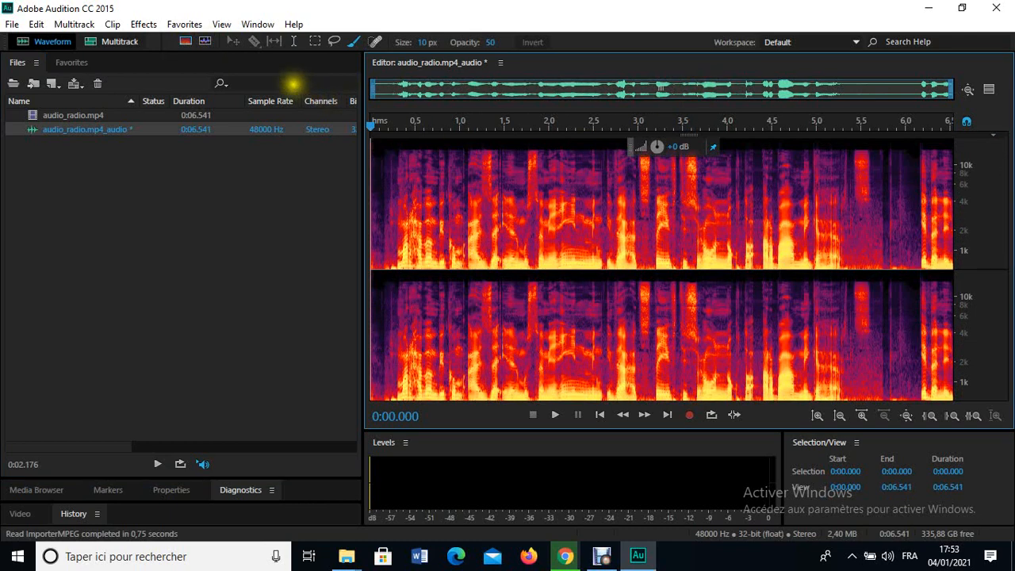
click(204, 41)
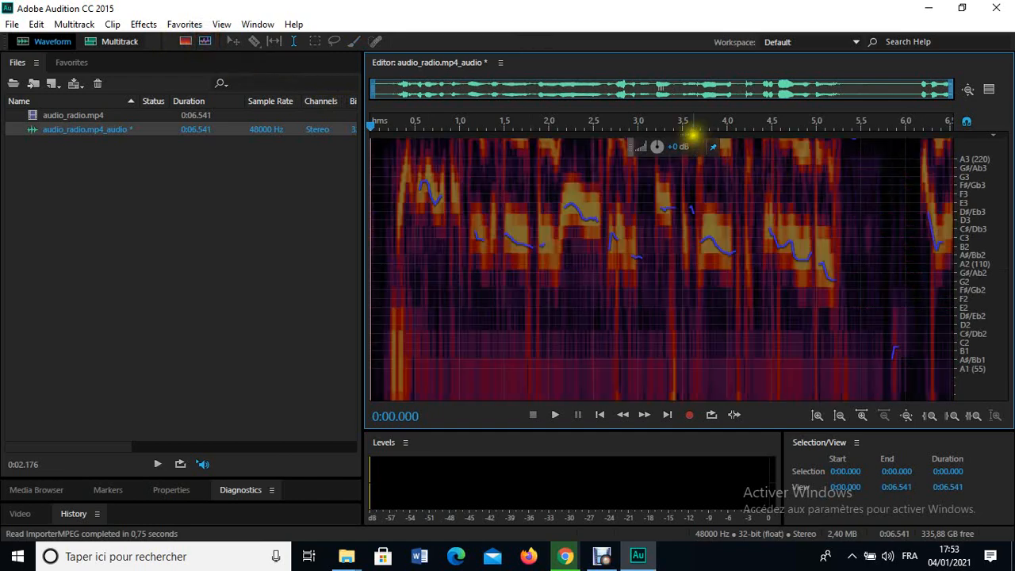
drag(691, 140, 718, 391)
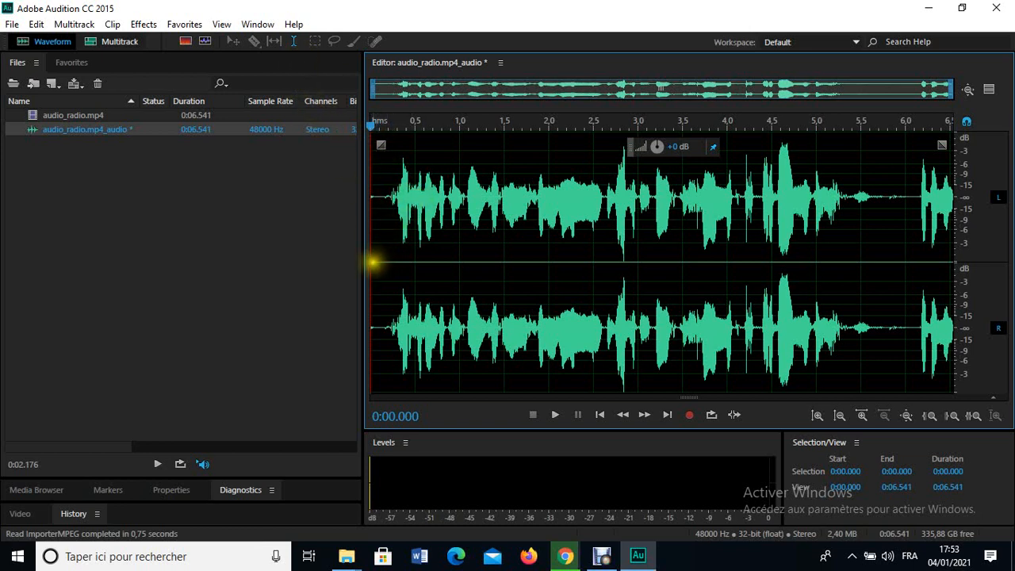
Select the waveform from its start to about 3.8 s and clear the selection by placing the playhead at about 5.4 s.
drag(374, 251, 586, 267)
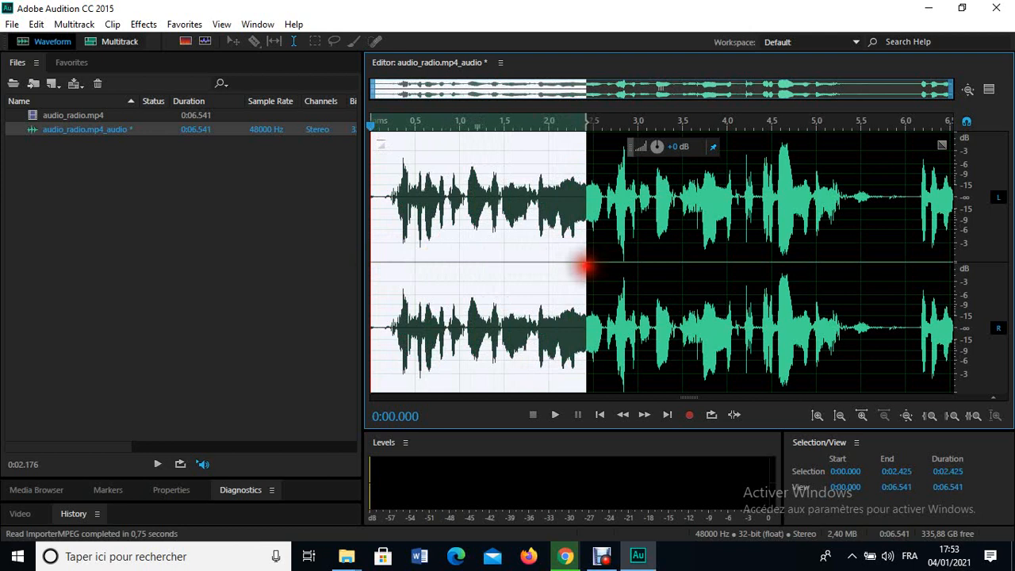
drag(585, 267, 712, 262)
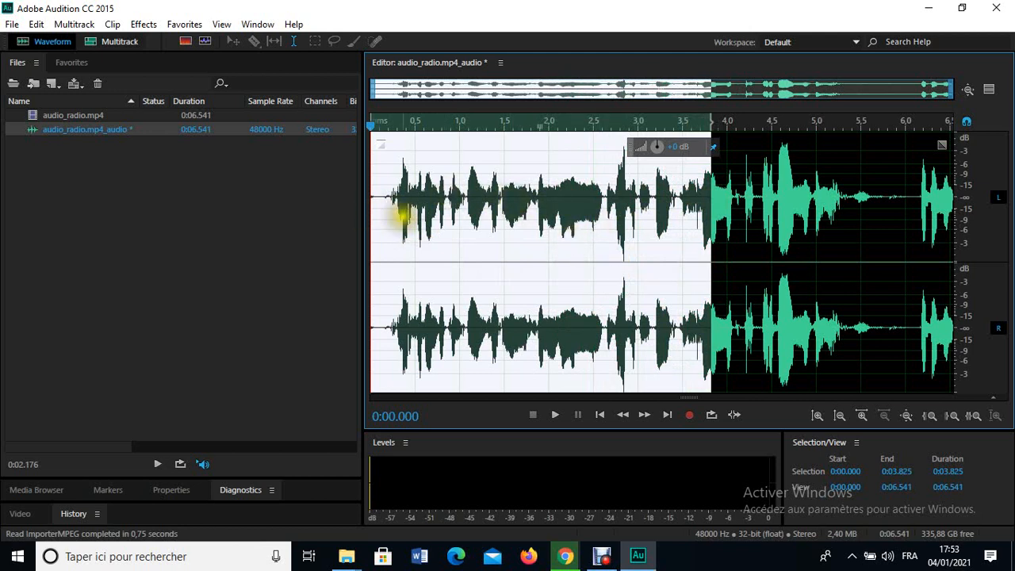
click(849, 211)
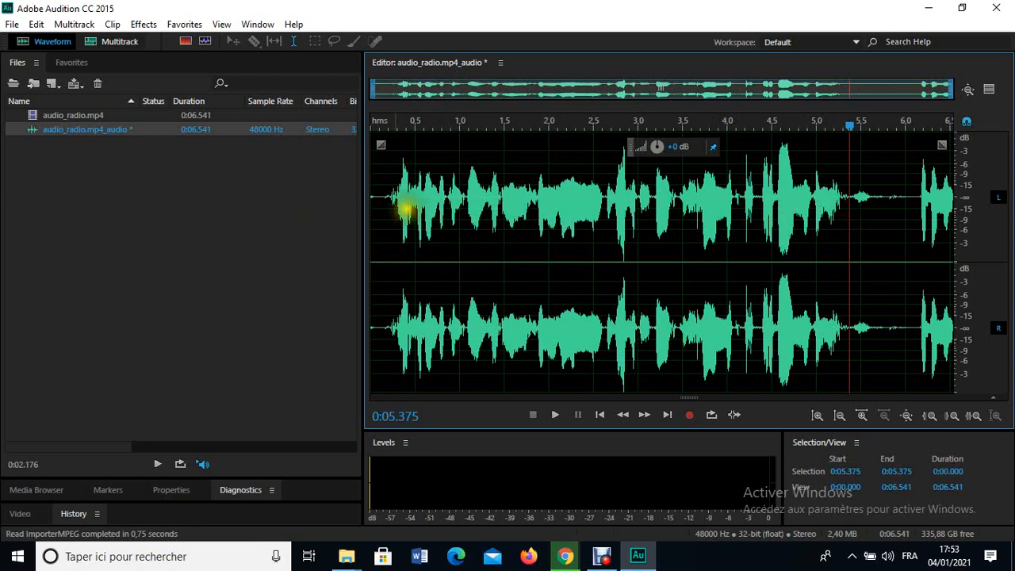
Create a multitrack session named "session 1" with a 48000 Hz sample rate, 32 (float) bit depth and Stereo master.
click(121, 42)
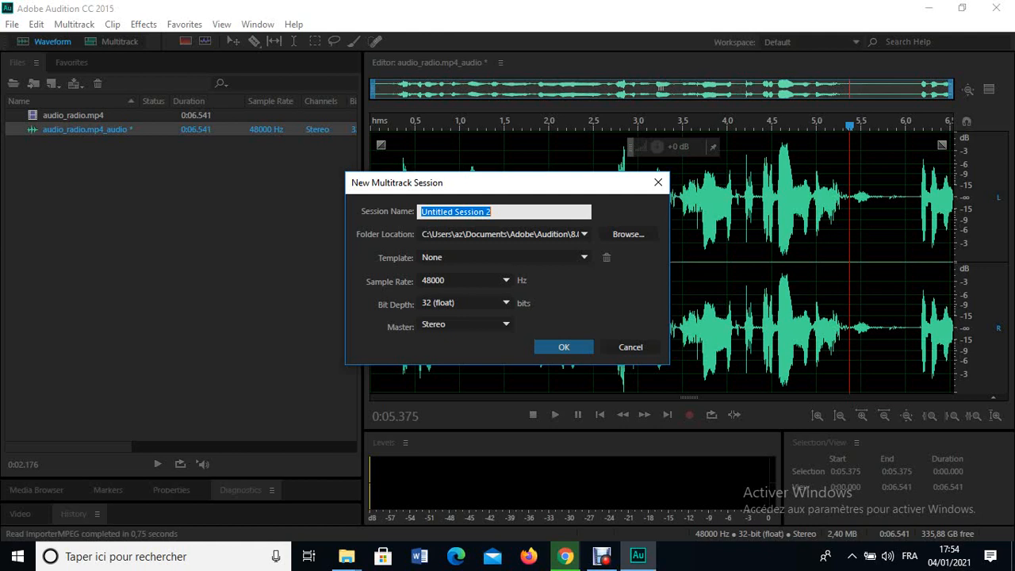
text(sess)
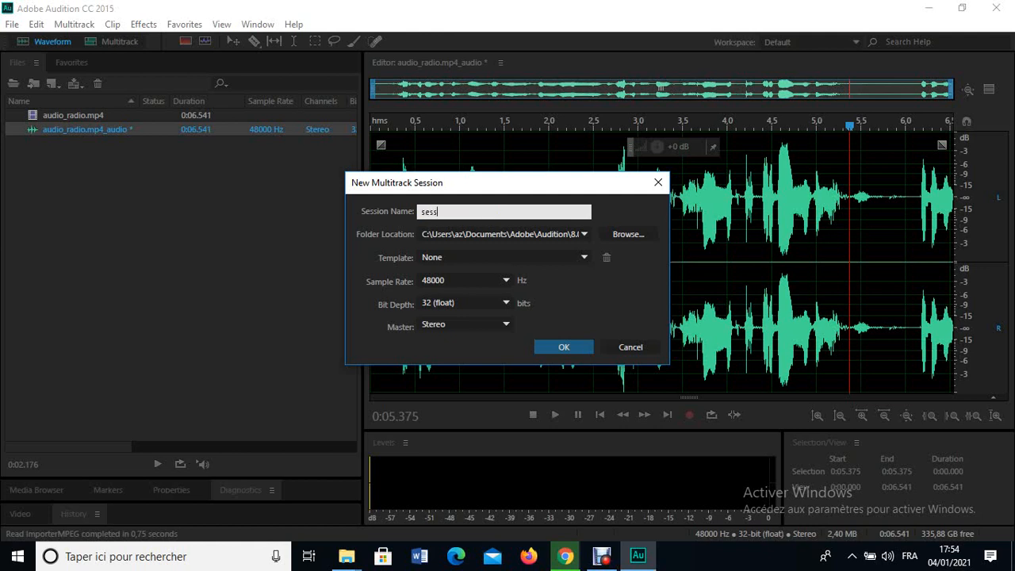
text(ion 1)
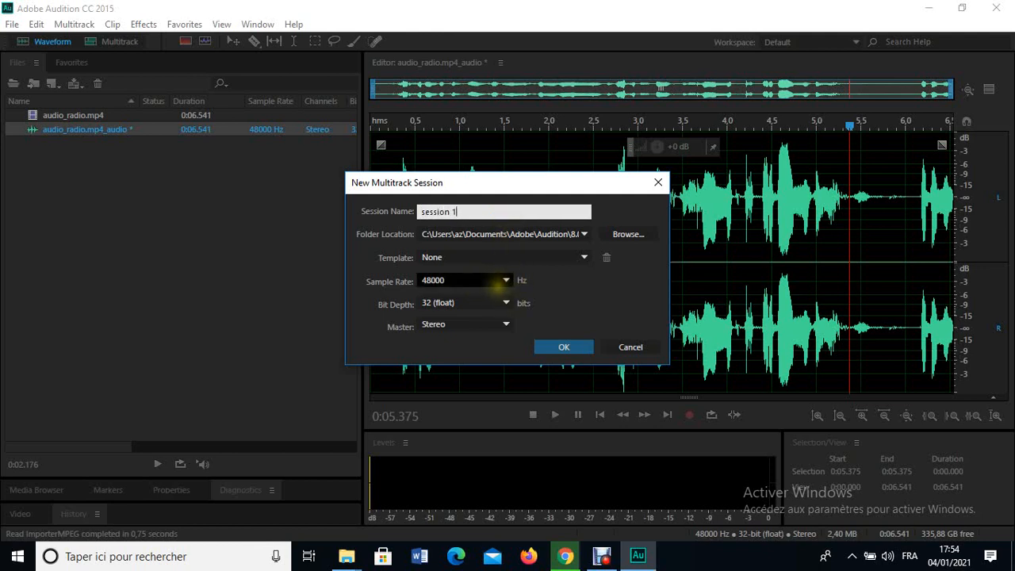
click(507, 281)
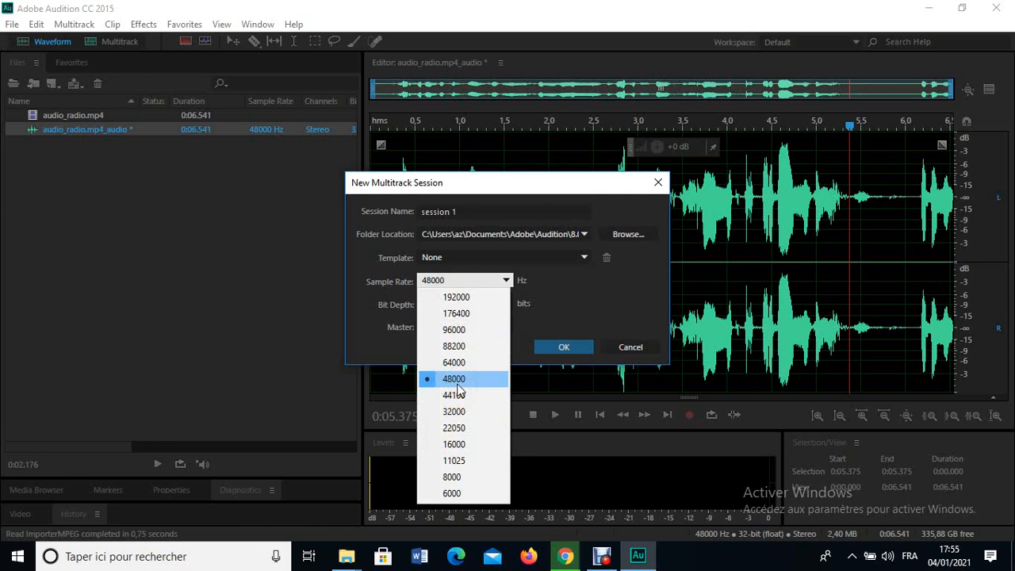
click(615, 291)
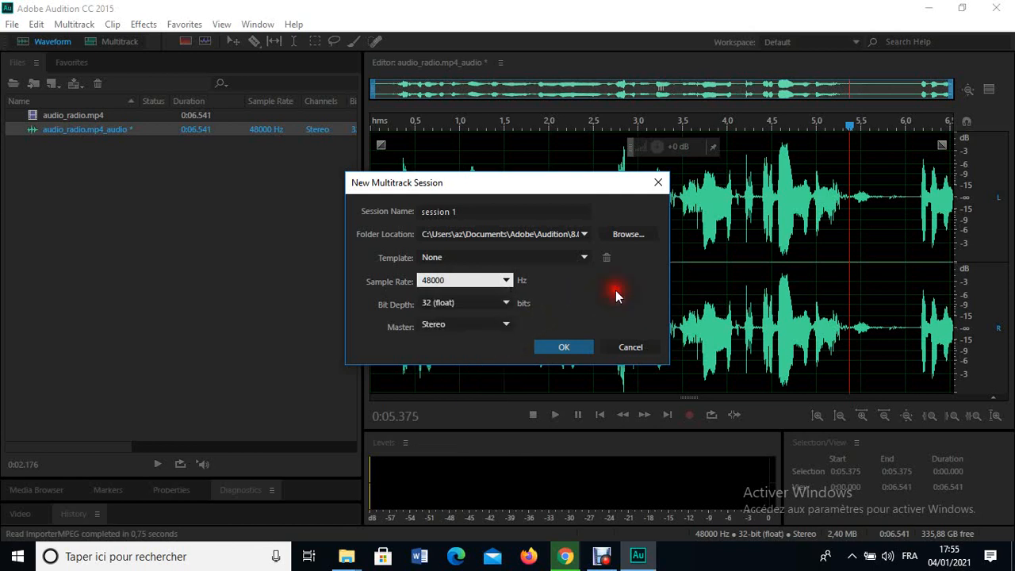
click(477, 324)
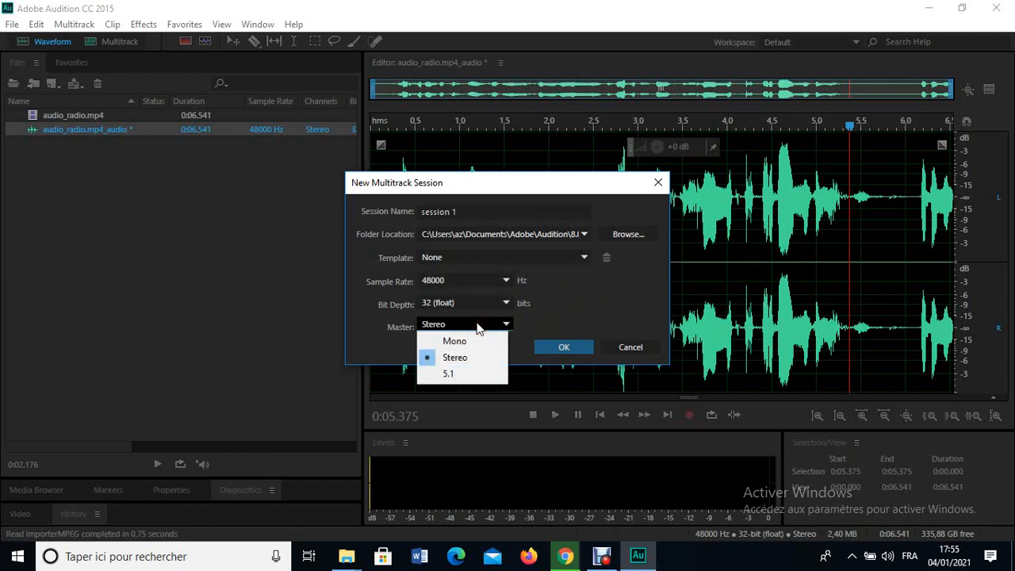
click(476, 324)
click(564, 347)
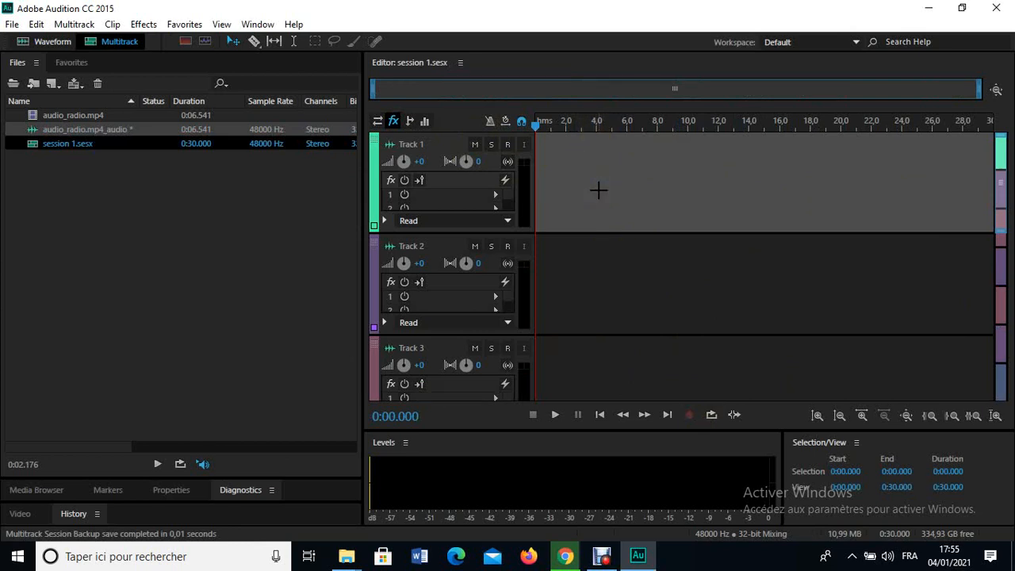
Place audio_radio.mp4_audio at the start of Track 1 and add the audio_radio.mp4 video to the session at about 4 s.
click(65, 129)
right_click(74, 130)
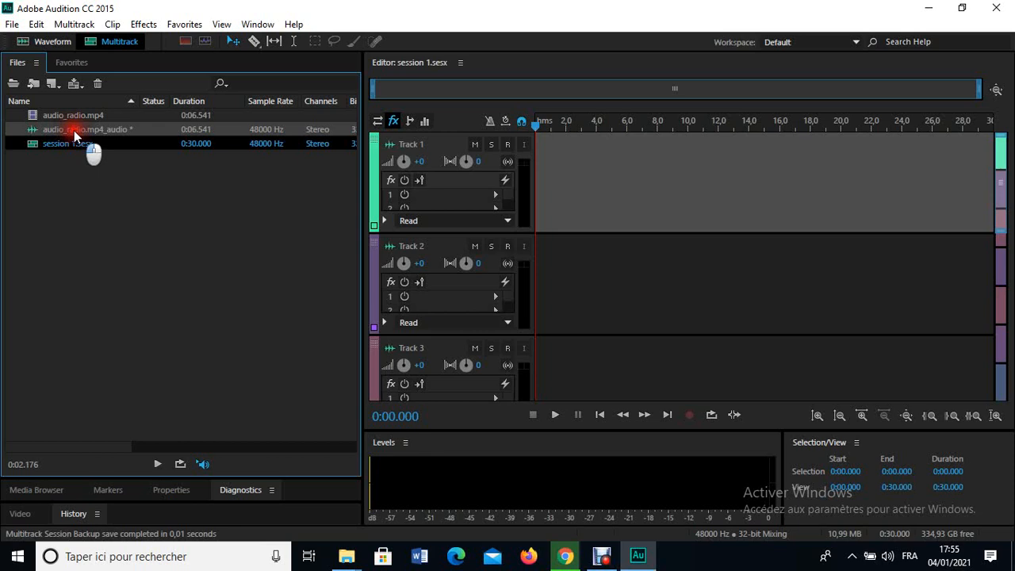
drag(74, 130, 528, 209)
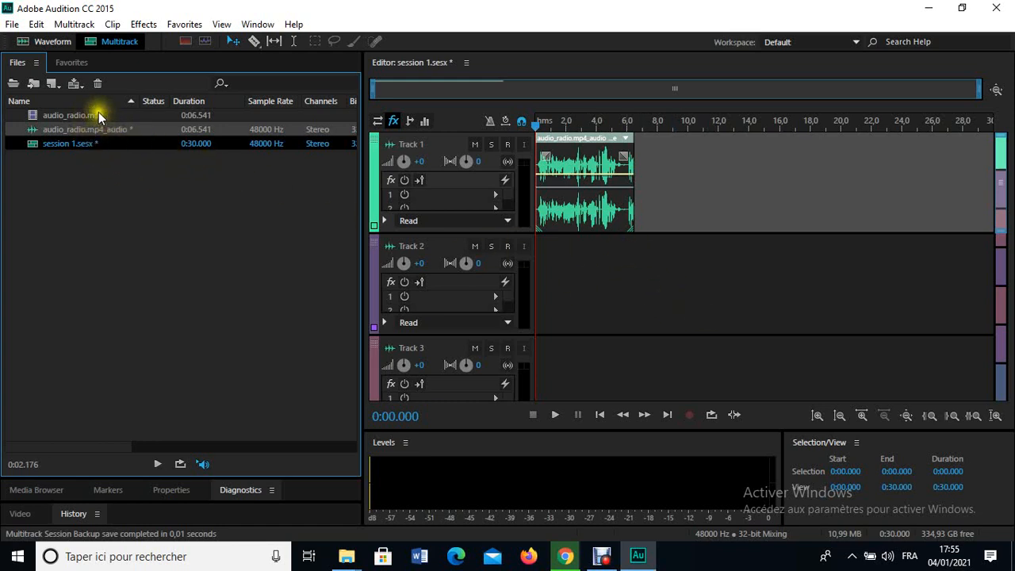
drag(95, 112, 595, 279)
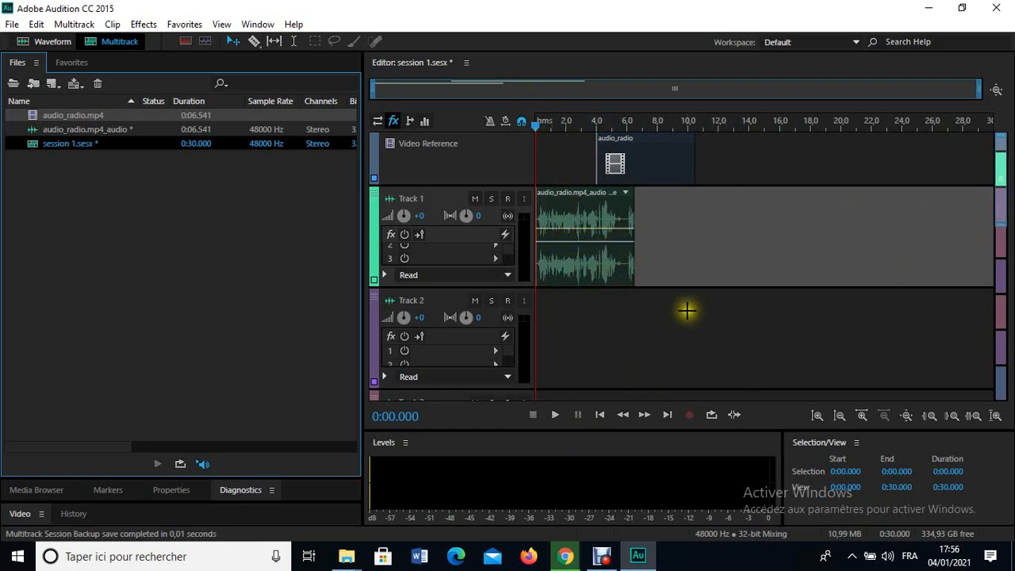
Switch the editor from session 1.sesx to the audio_radio.mp4_audio waveform.
scroll(686, 310, down, 5)
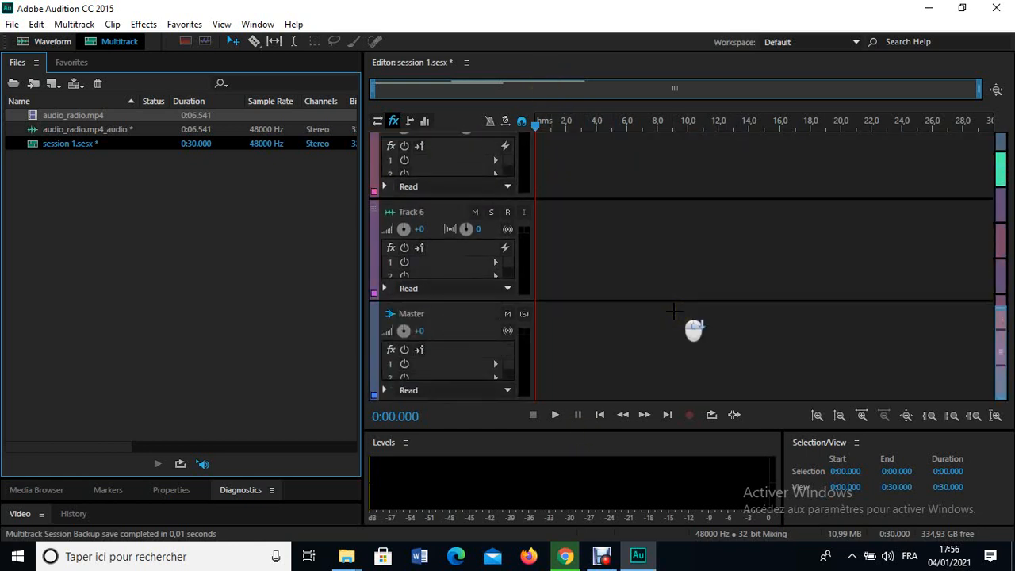
scroll(674, 311, up, 6)
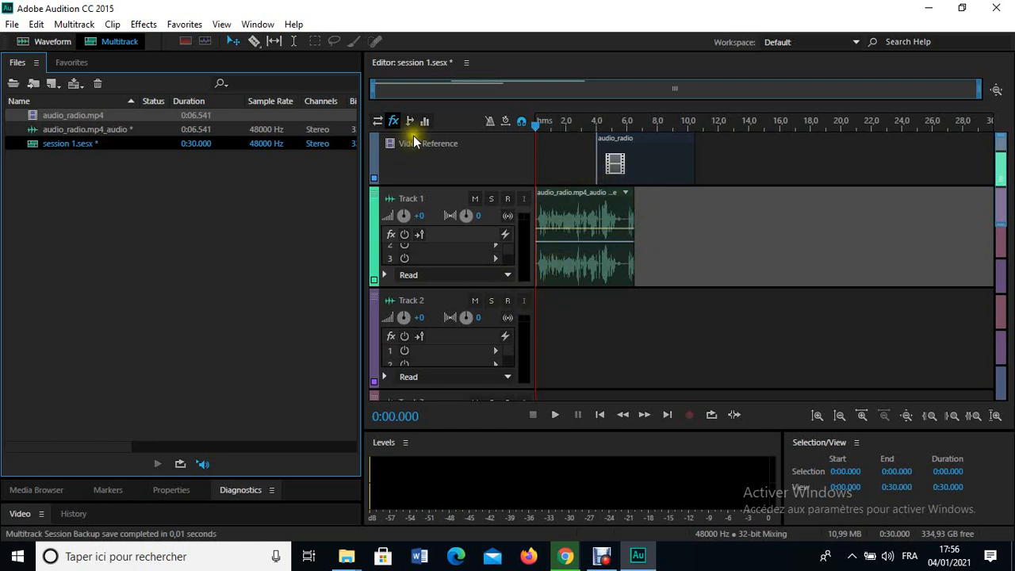
click(468, 61)
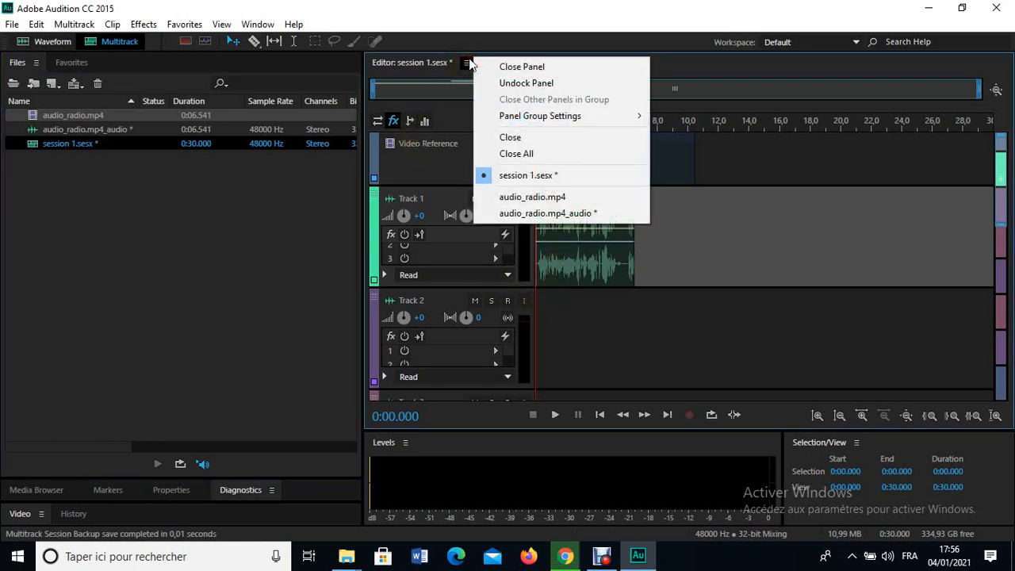
click(562, 213)
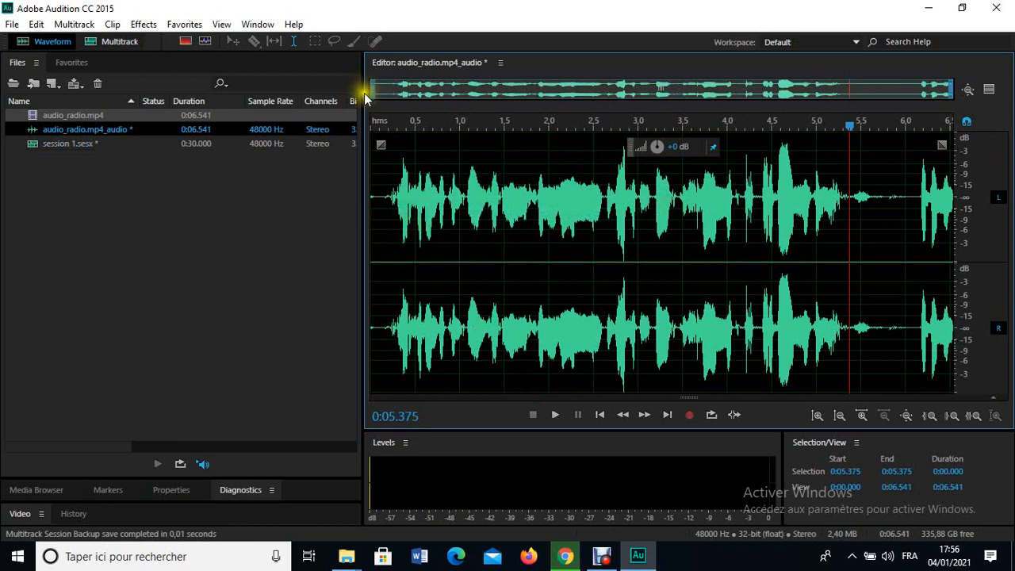
Widen the editor, apply the Default Echo effect to the waveform and place the playhead at 3.0 s.
drag(365, 91, 146, 113)
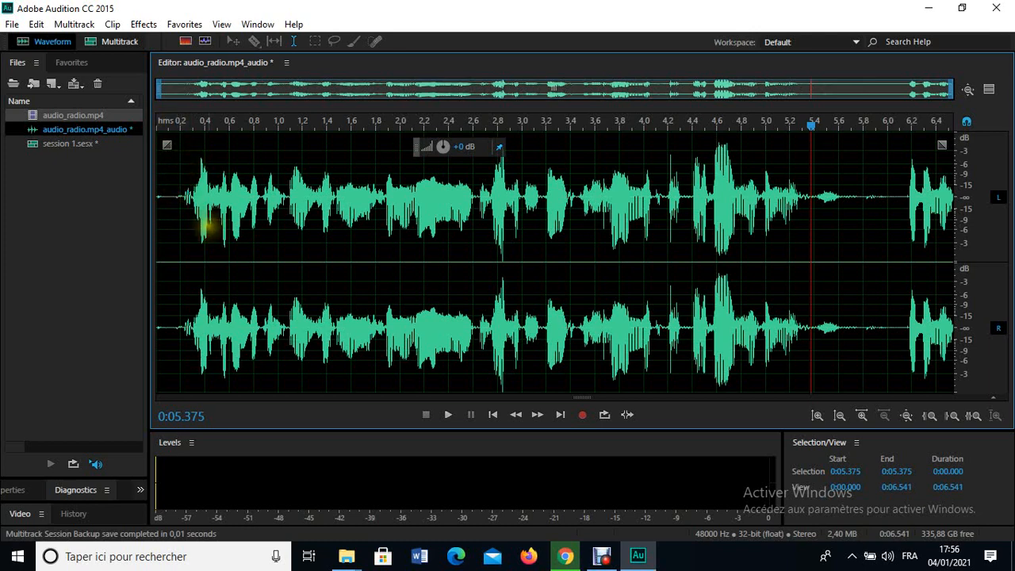
click(145, 24)
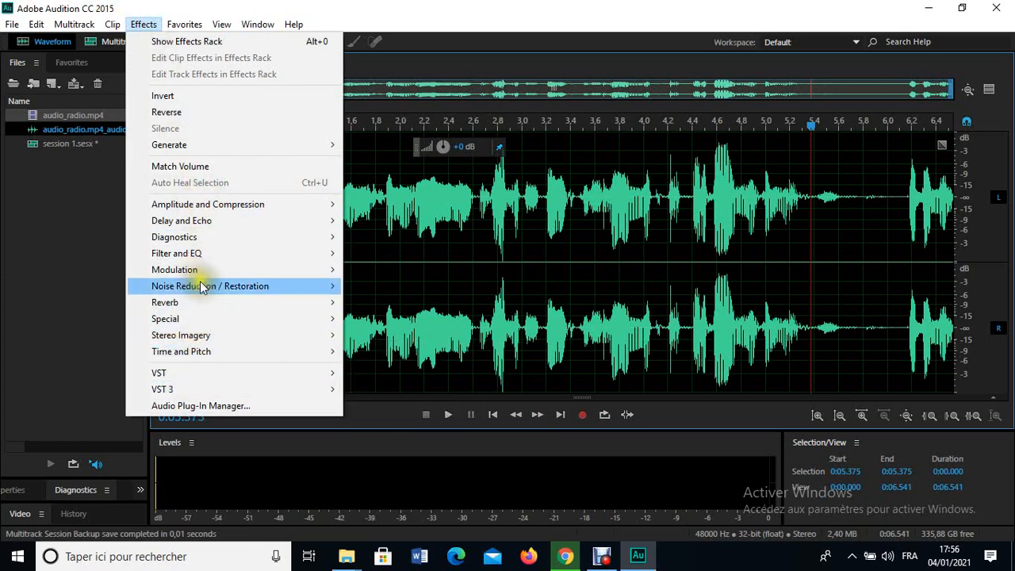
mouse_move(200, 225)
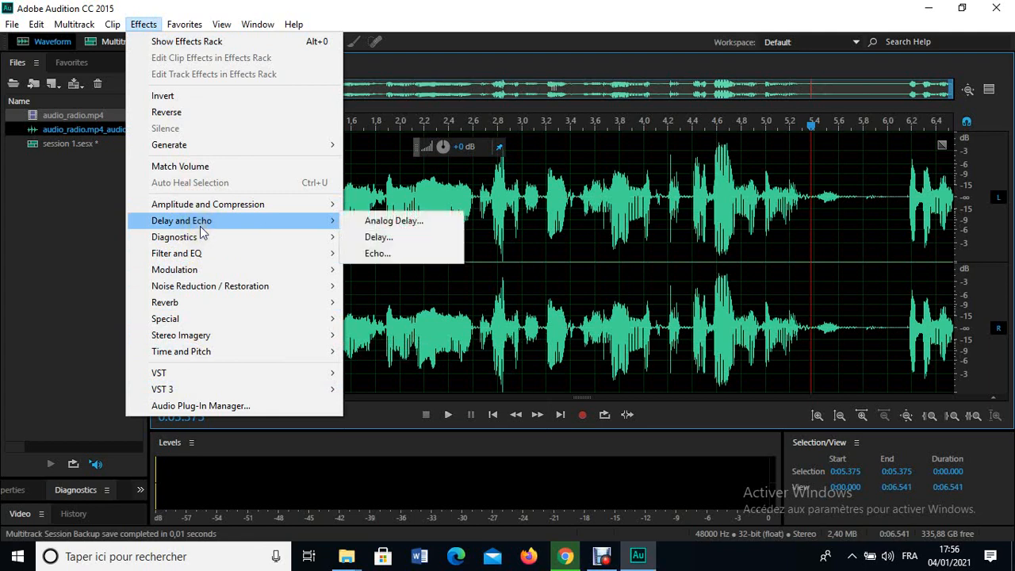
click(382, 253)
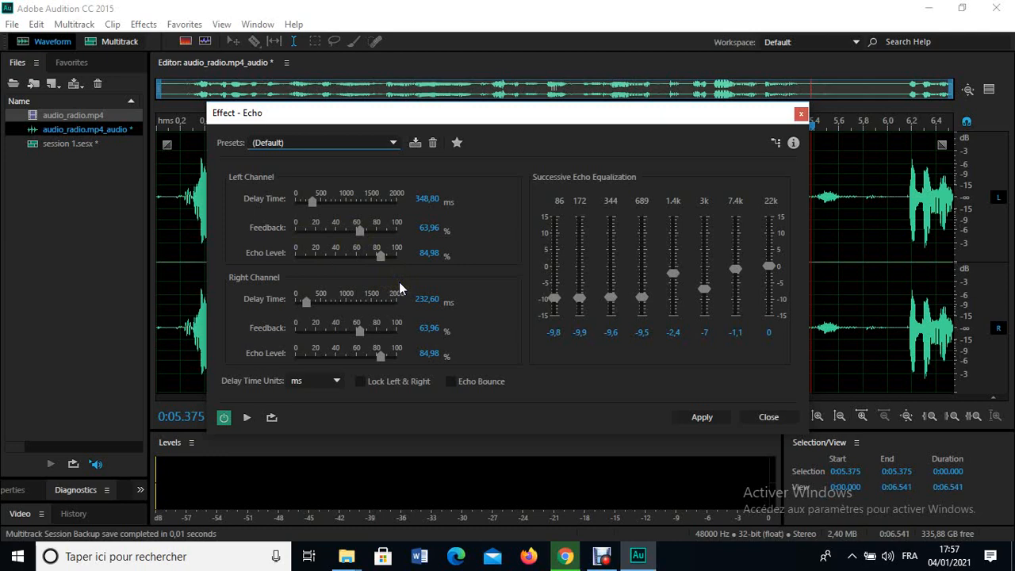
click(702, 418)
click(519, 247)
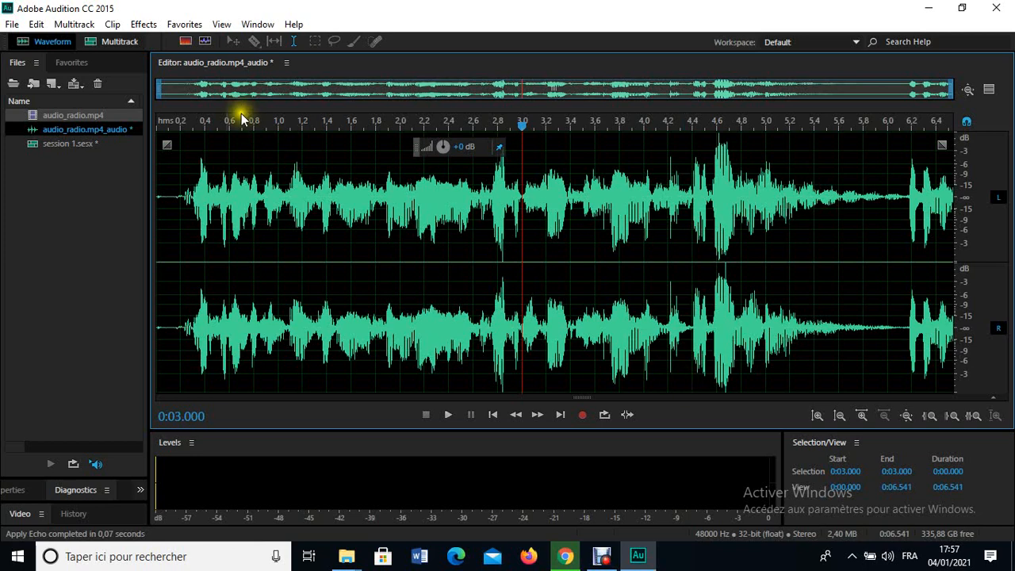
Apply the basic Reverb effect with its custom settings to the waveform.
click(143, 24)
mouse_move(184, 243)
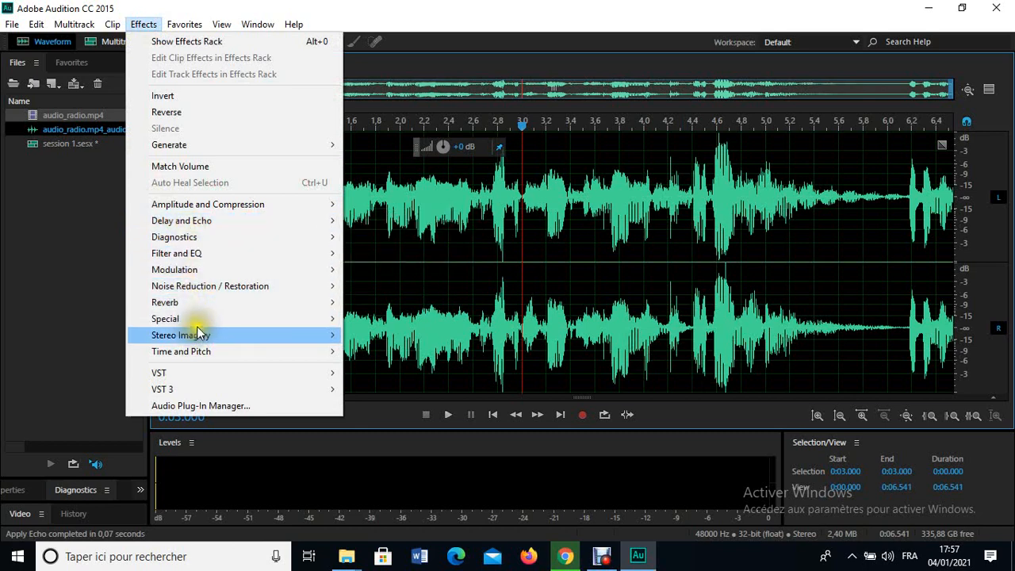
mouse_move(194, 306)
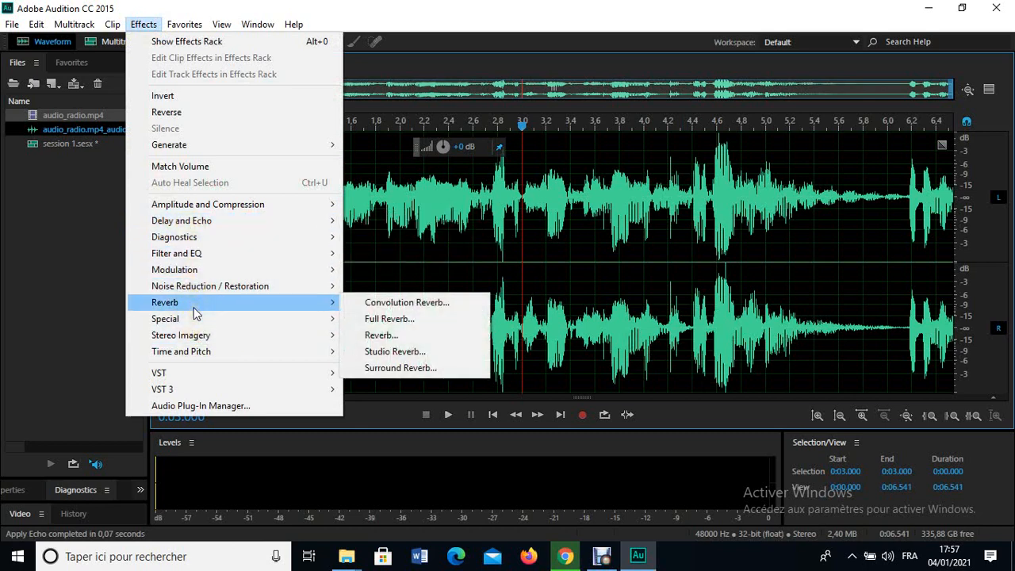
click(384, 336)
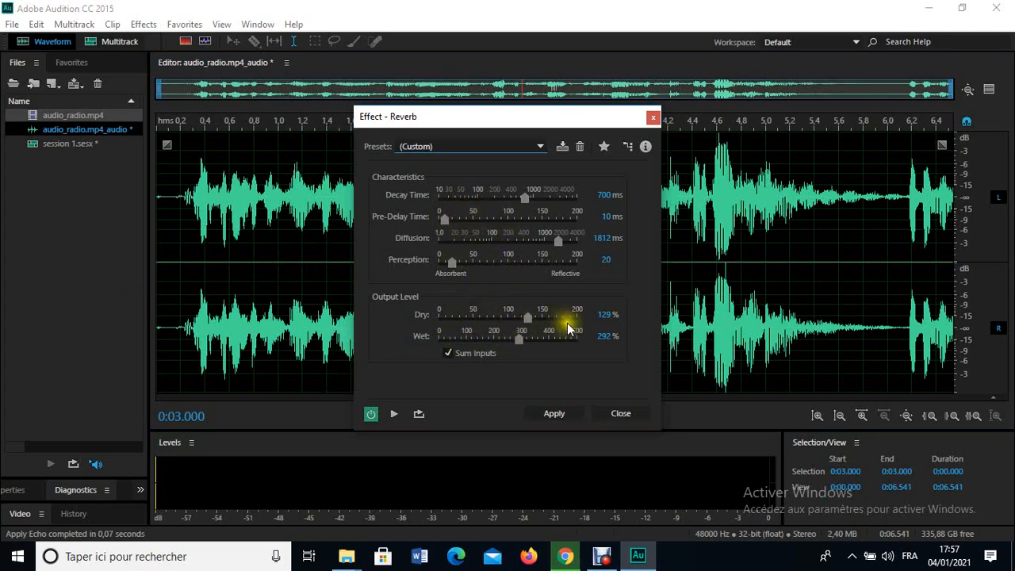
click(554, 413)
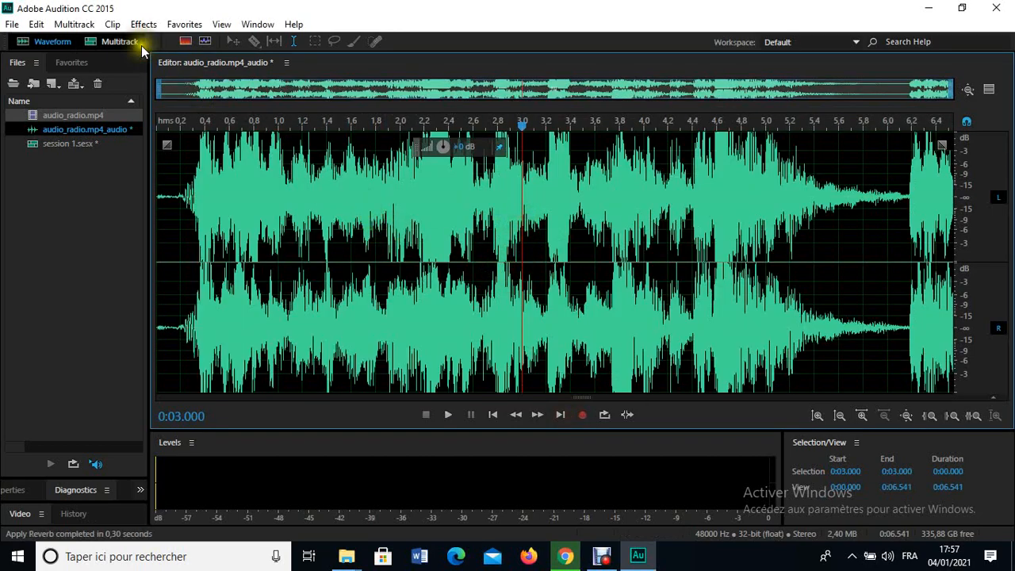
Open the Parametric Equalizer effect for the waveform and review its presets, keeping the custom one.
click(142, 25)
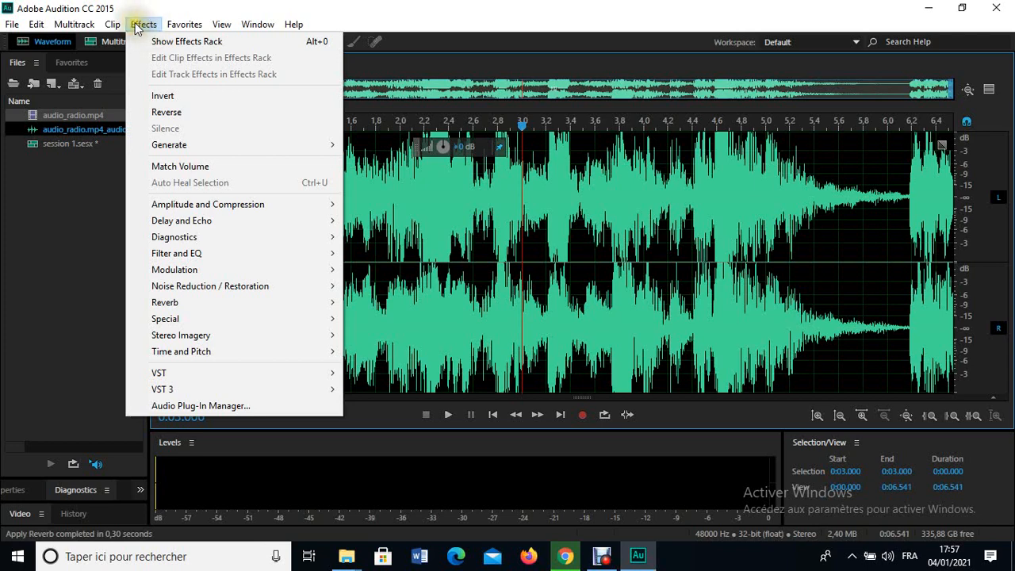
mouse_move(193, 260)
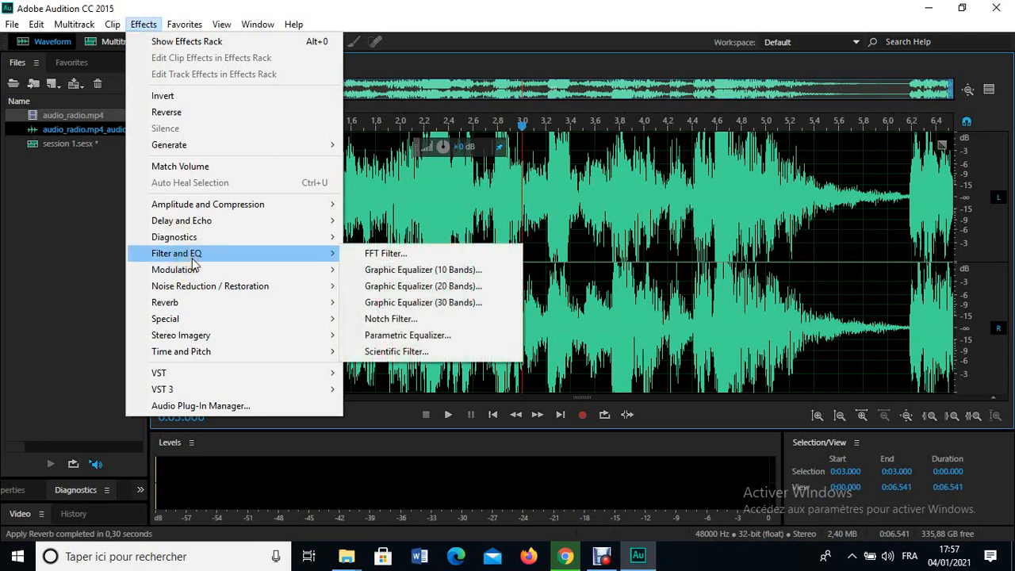
click(426, 337)
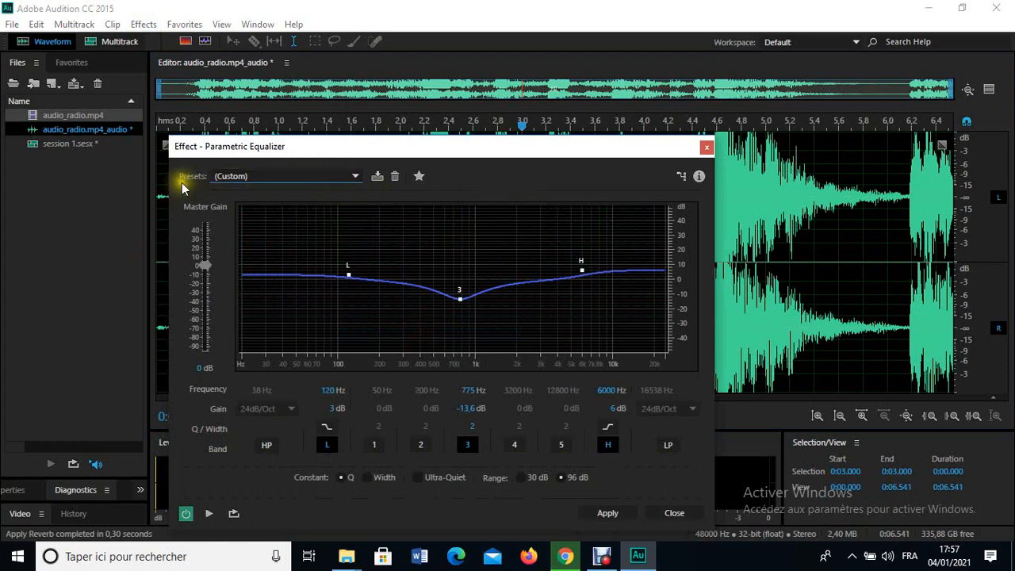
click(263, 176)
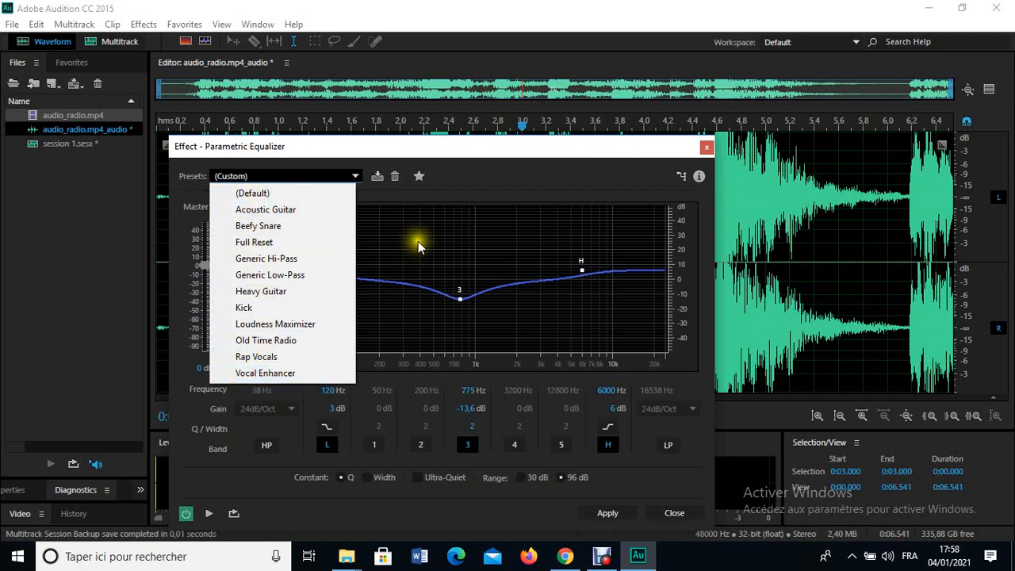
click(449, 189)
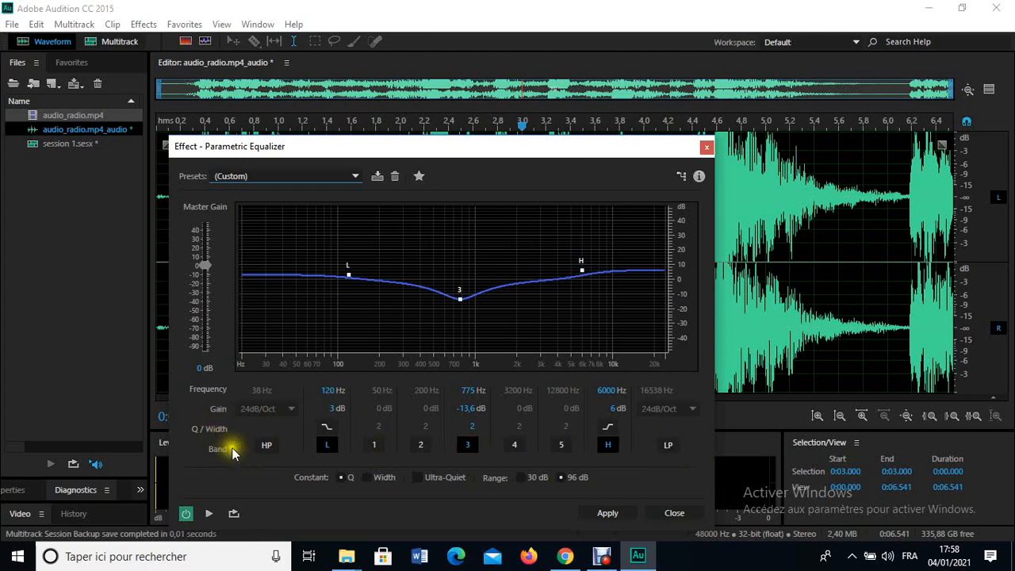
Try the equalizer's high-pass filter with its cutoff at about 416 Hz and switch the filter off again.
click(264, 445)
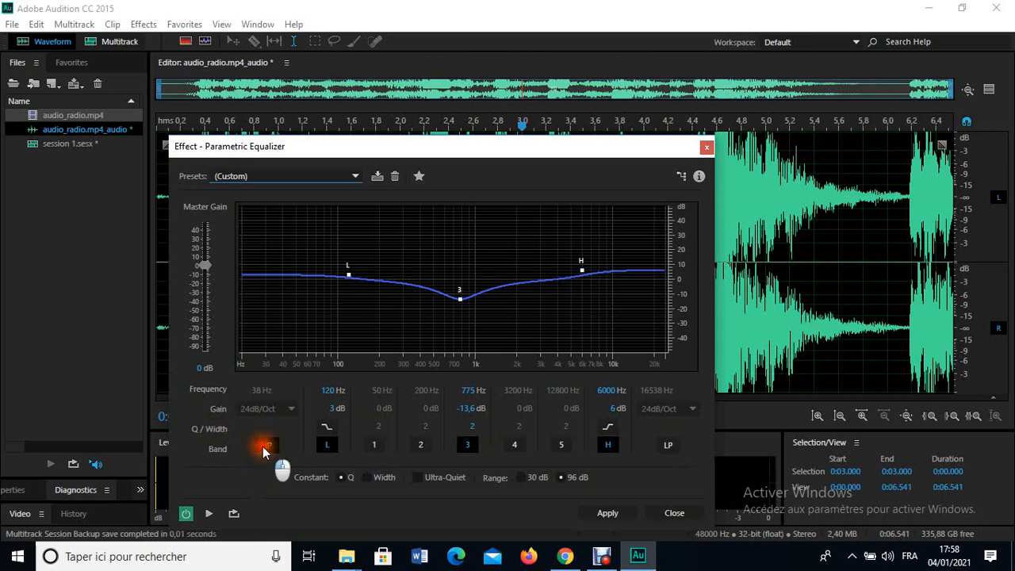
click(280, 279)
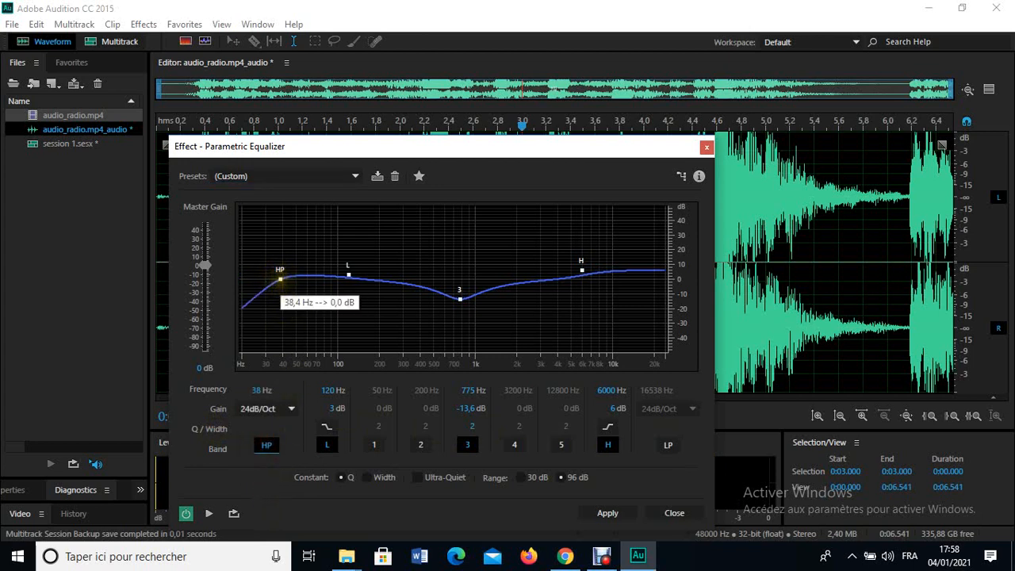
right_click(279, 279)
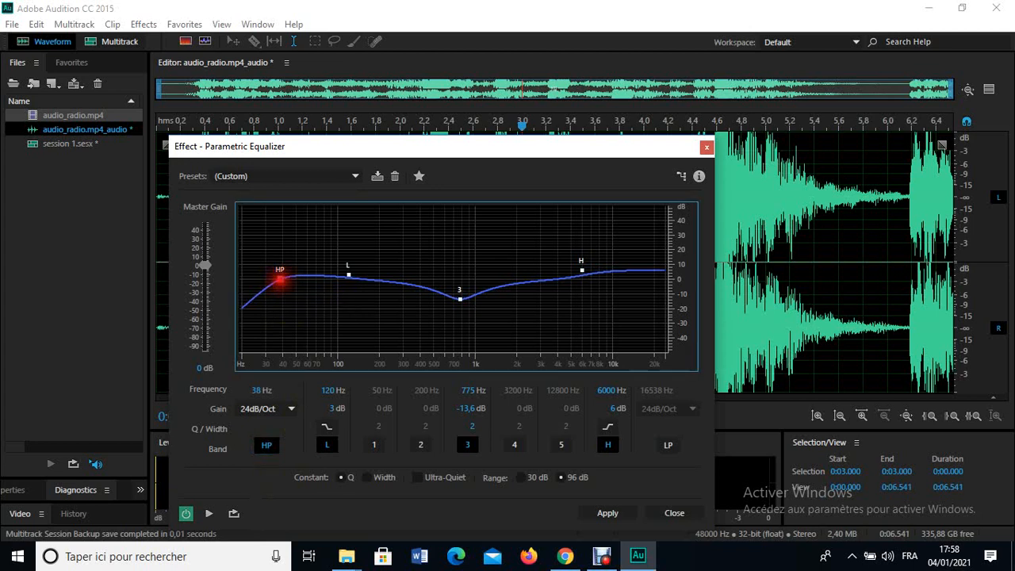
drag(280, 279, 421, 297)
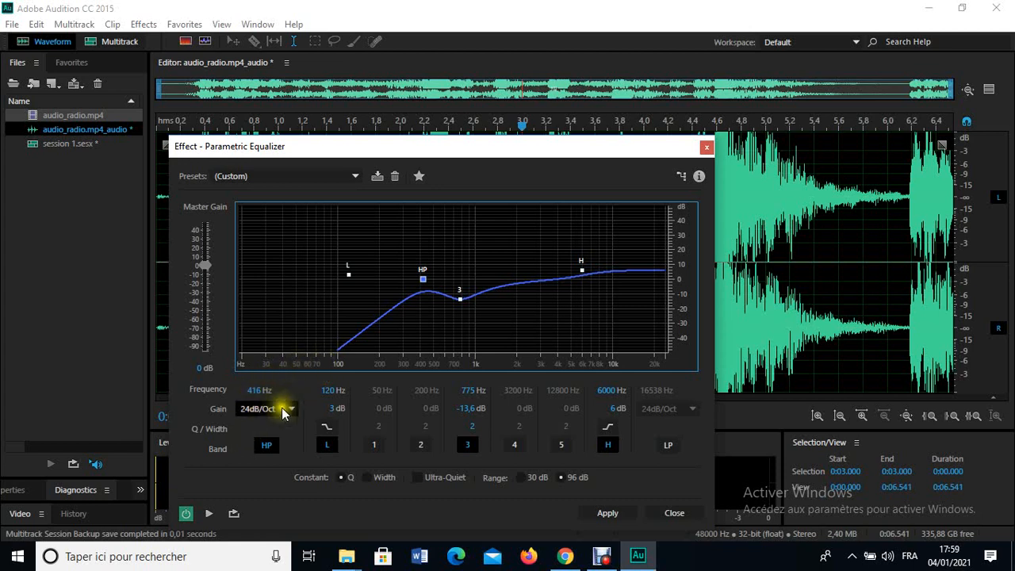
click(267, 446)
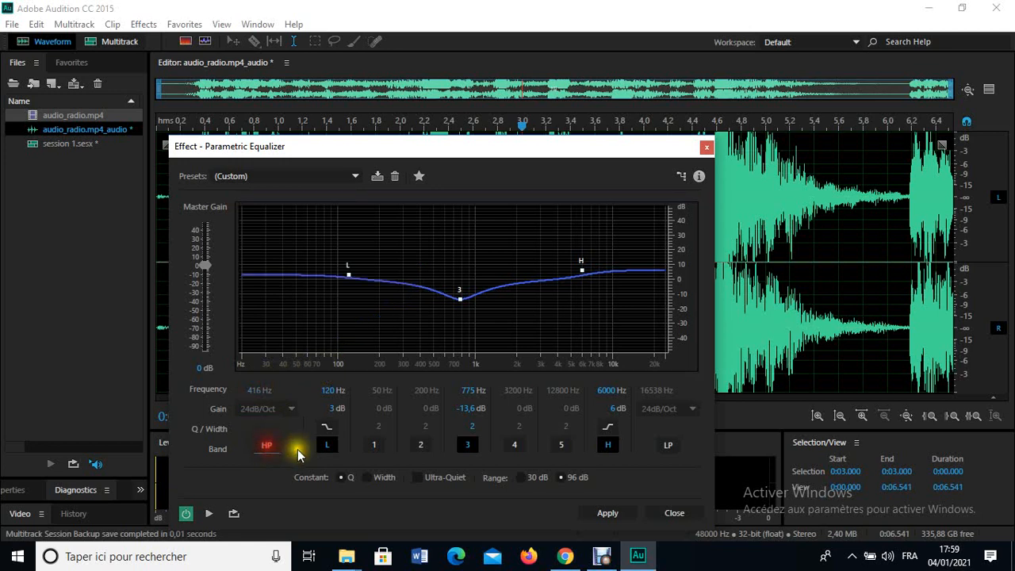
Enable the equalizer's low-pass filter, lower its cutoff to about 195 Hz and apply the equalization to the waveform.
click(667, 449)
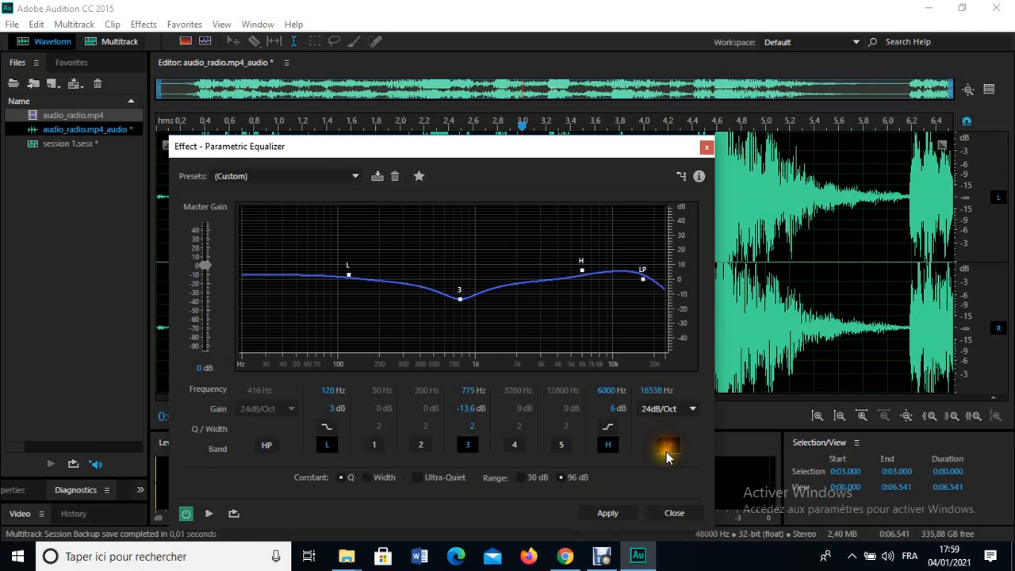
click(643, 280)
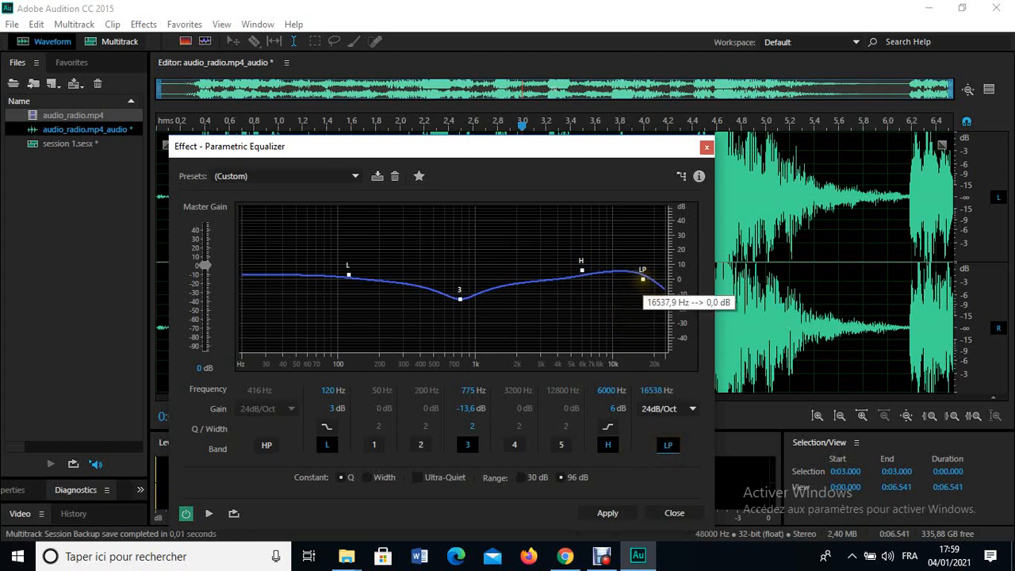
click(643, 280)
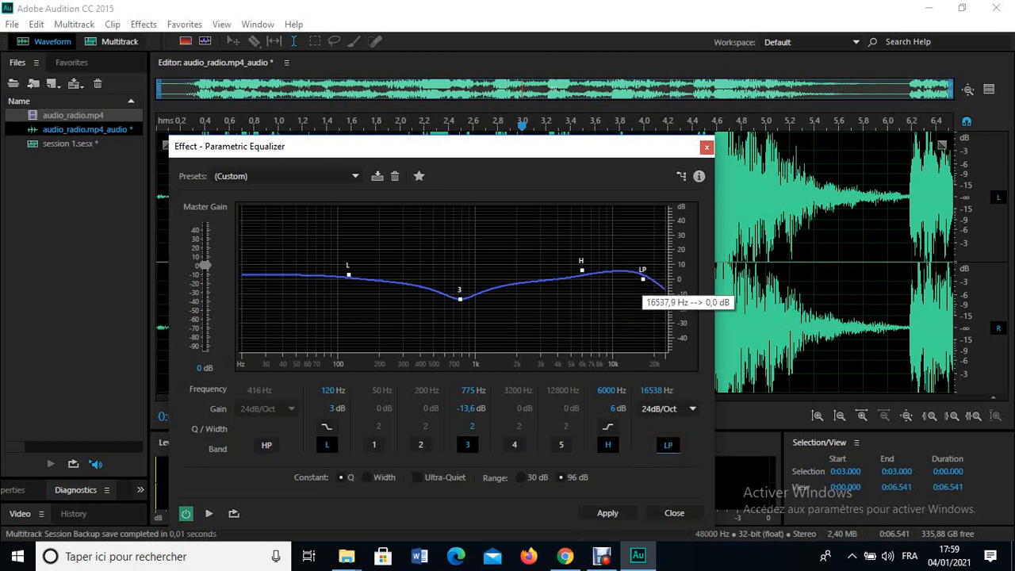
click(643, 279)
click(643, 279)
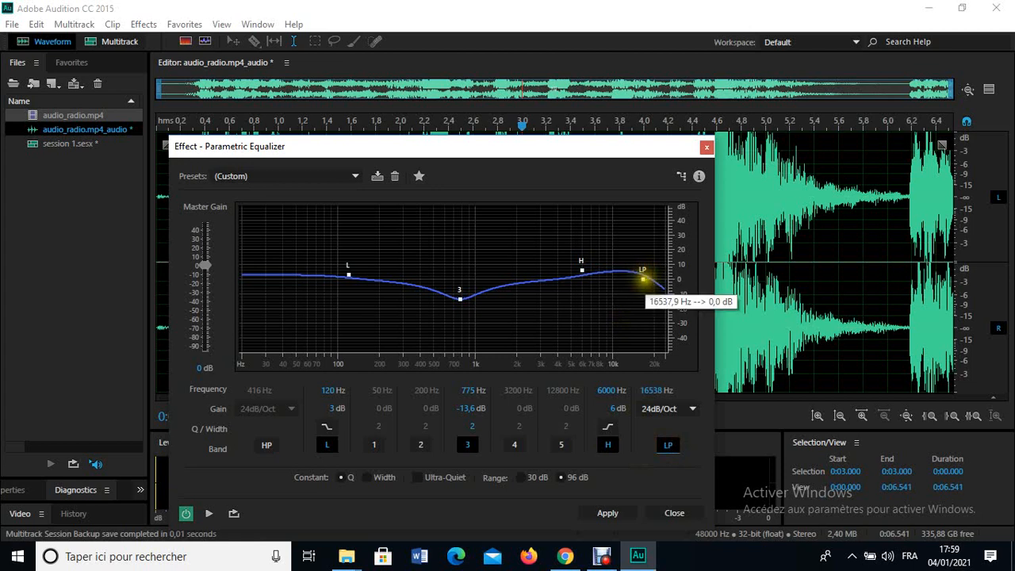
drag(644, 279, 396, 297)
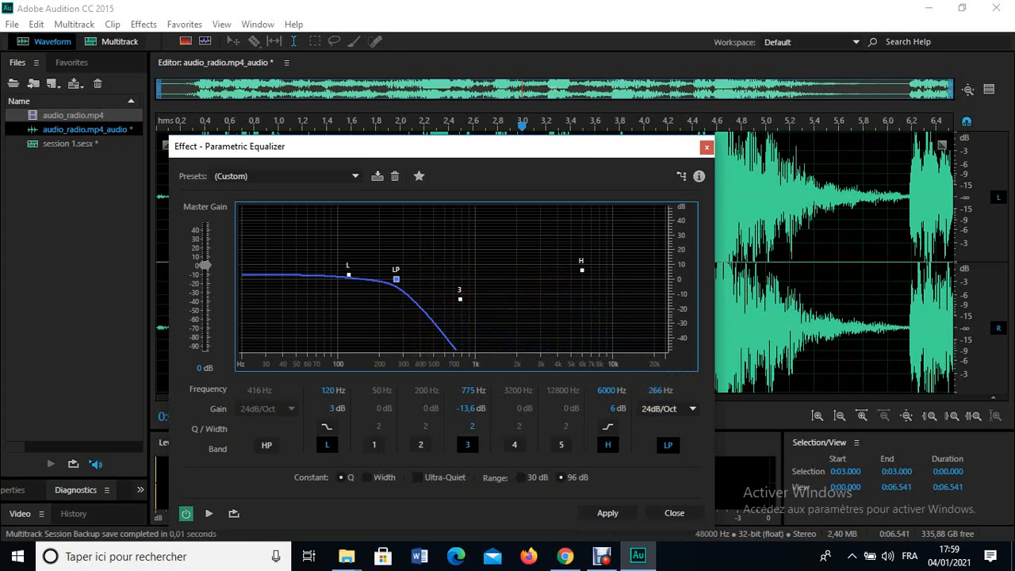
mouse_move(396, 279)
drag(397, 279, 376, 283)
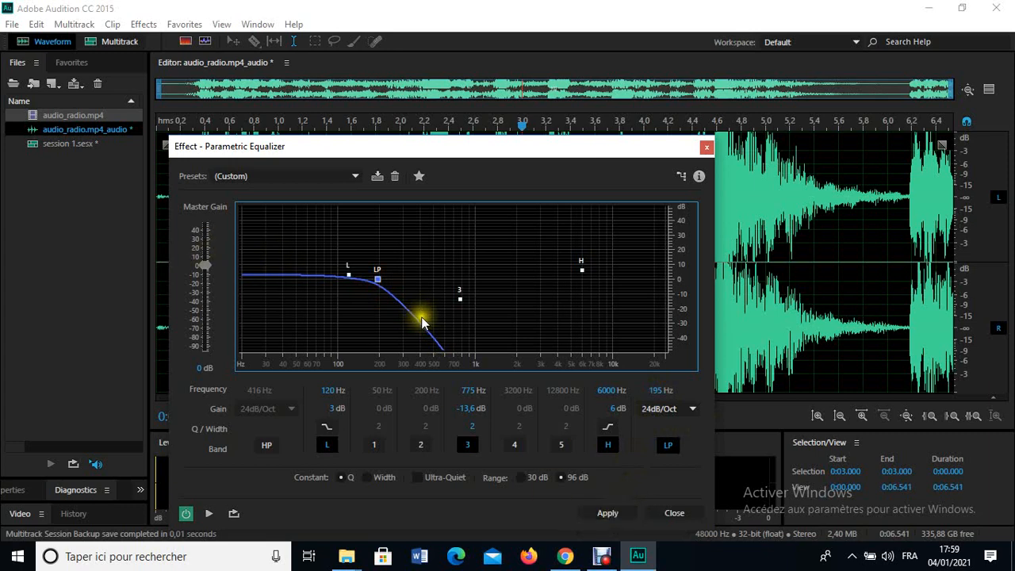
click(607, 513)
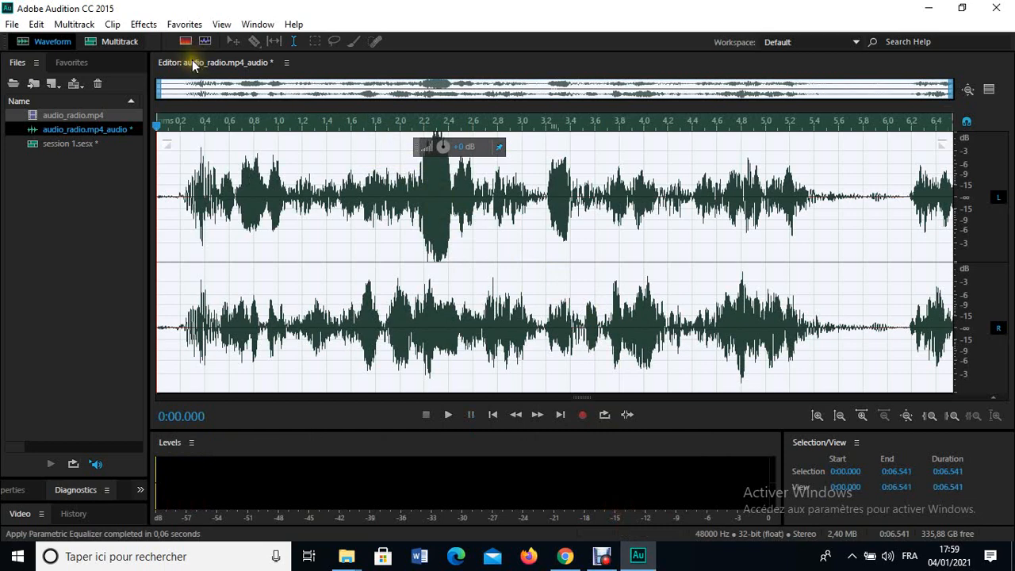
Show the Effects Rack and enlarge its area in width and height to reveal all 16 effect slots.
click(146, 25)
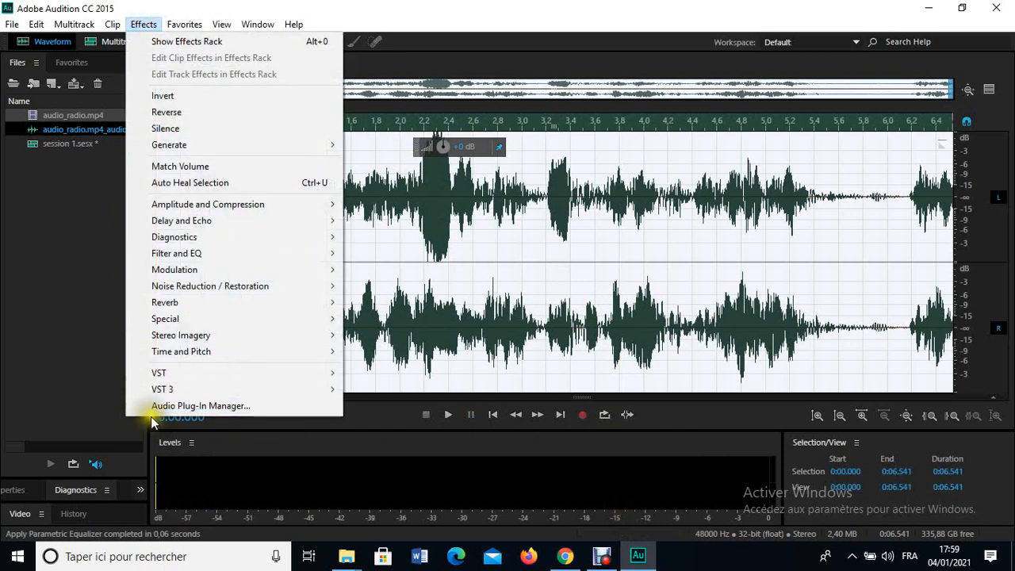
mouse_move(258, 29)
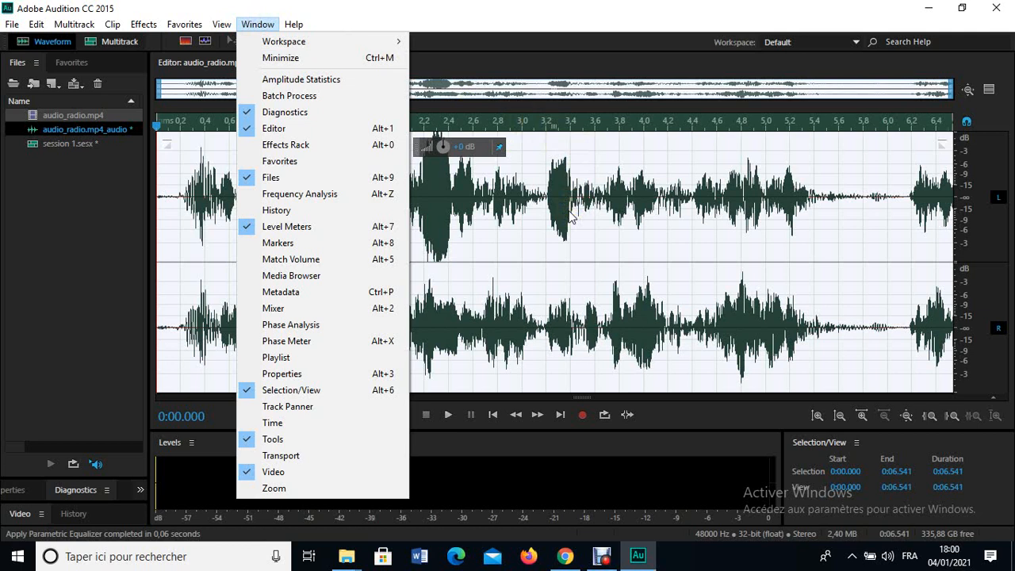
click(451, 18)
click(267, 25)
click(279, 146)
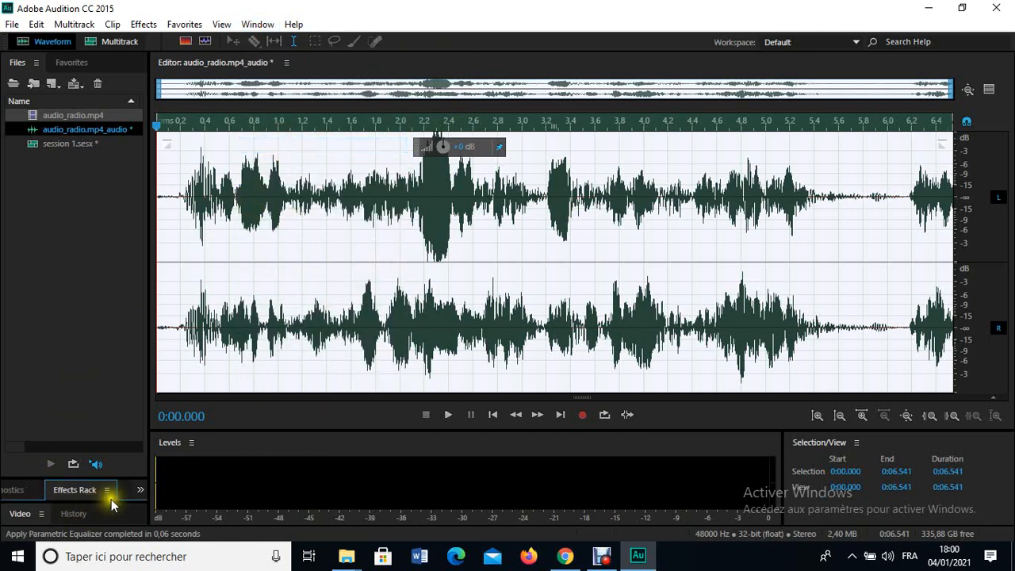
drag(150, 384, 444, 397)
drag(335, 479, 353, 94)
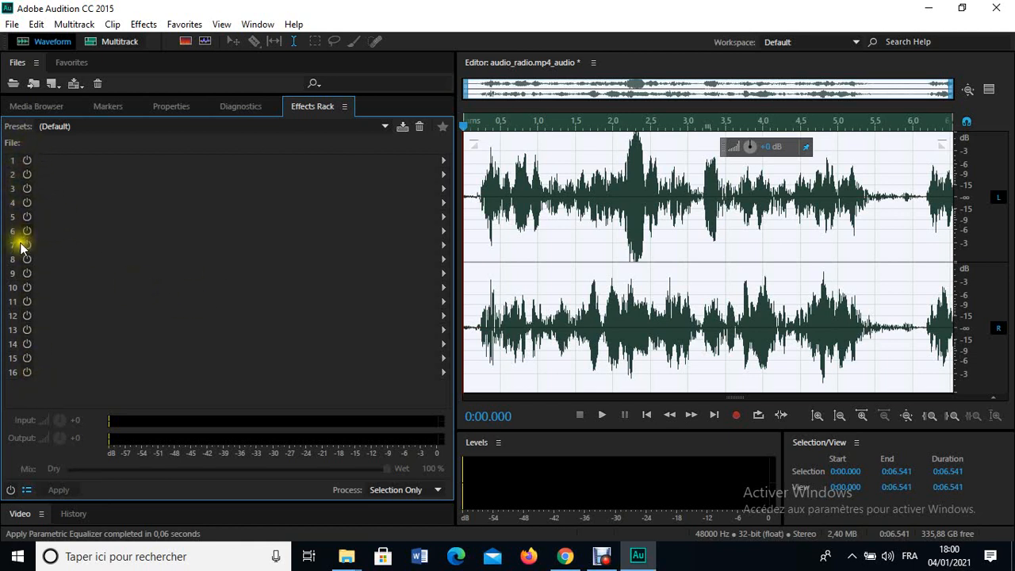
Add the Echo effect with its Default preset to slot 1 of the Effects Rack and select slot 2.
click(443, 160)
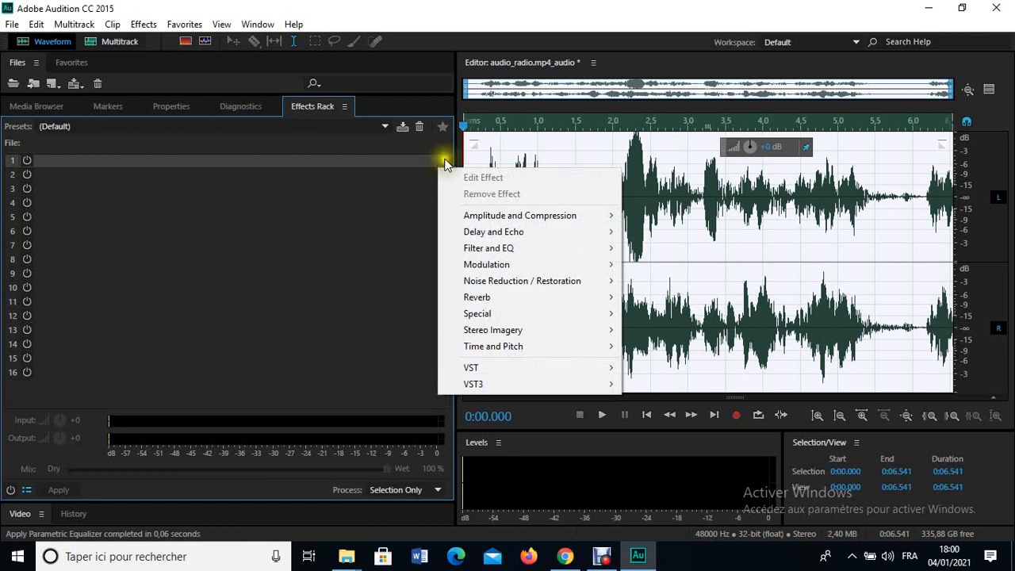
mouse_move(600, 235)
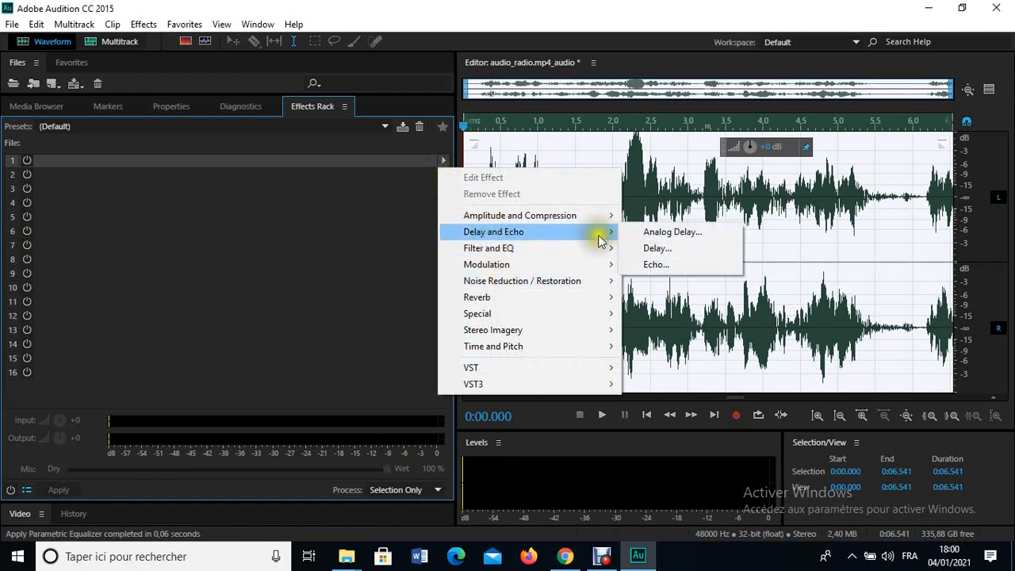
click(658, 263)
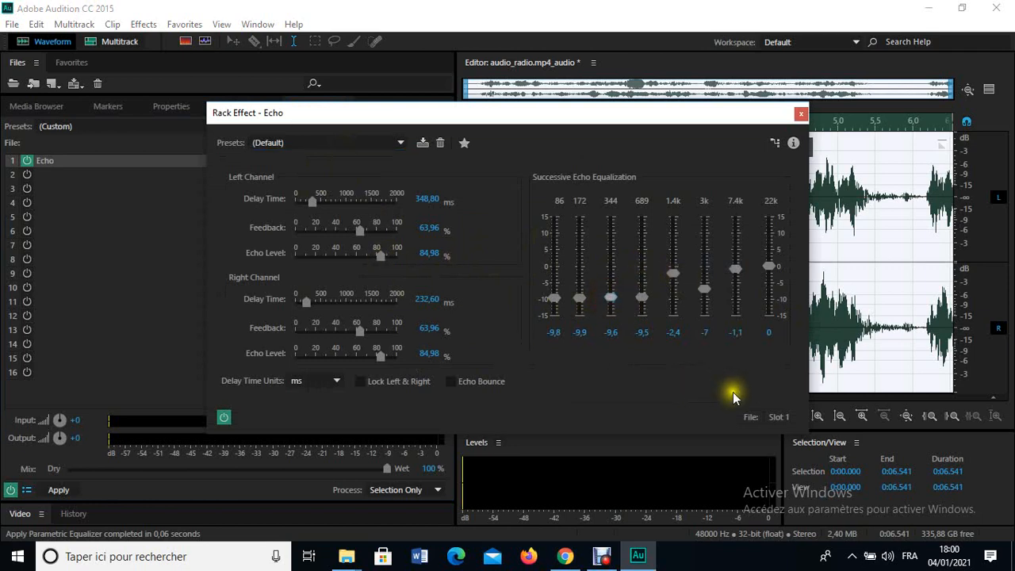
click(801, 113)
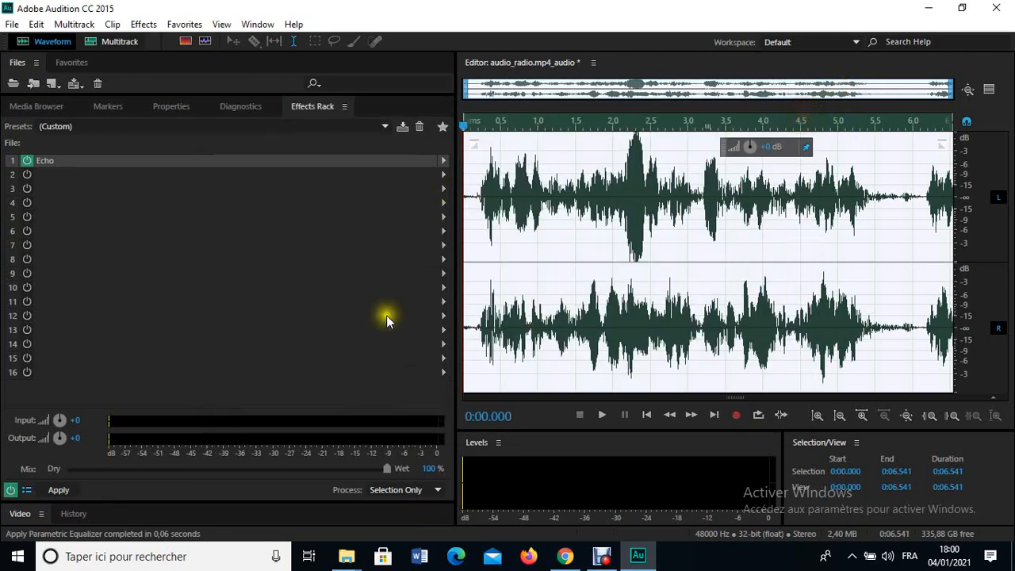
click(308, 171)
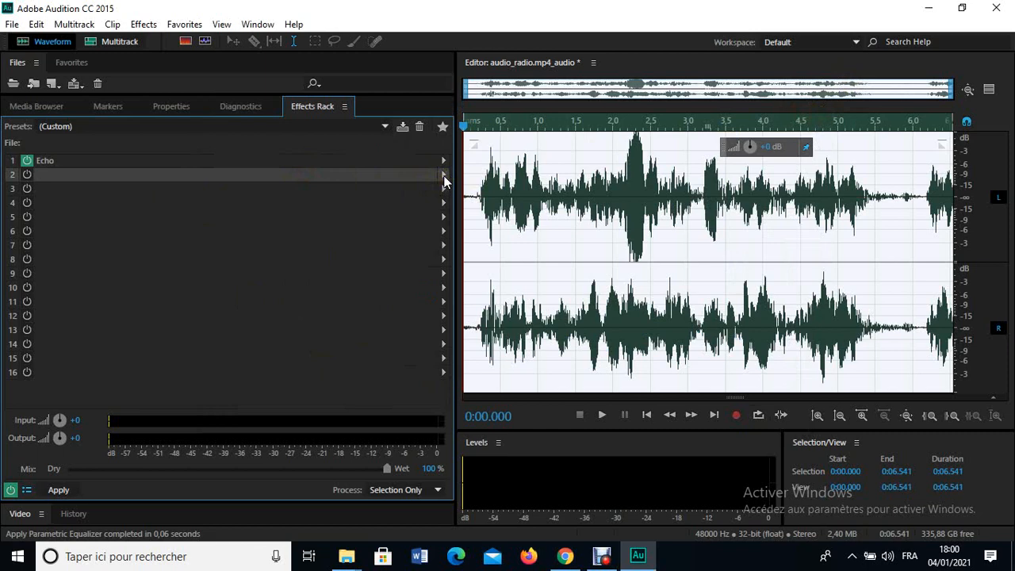
Add the Reverb effect to slot 2 of the Effects Rack and close its settings.
click(444, 181)
mouse_move(488, 314)
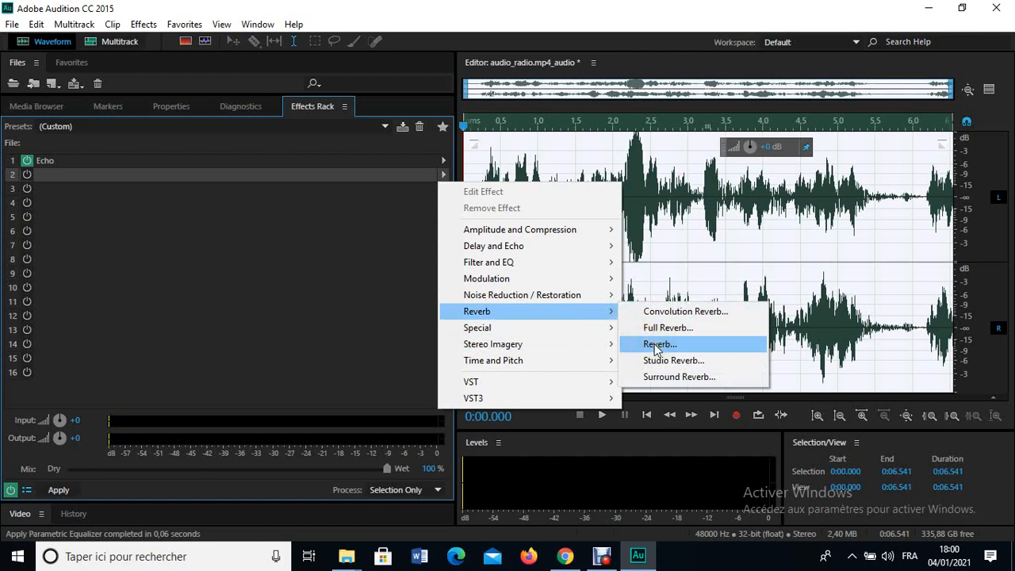
click(656, 346)
click(655, 325)
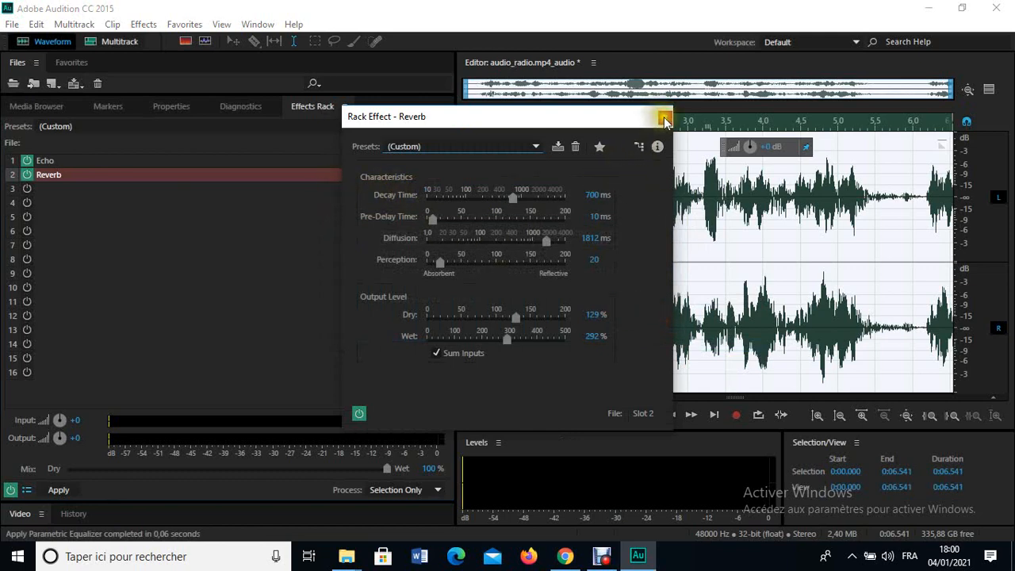
click(665, 118)
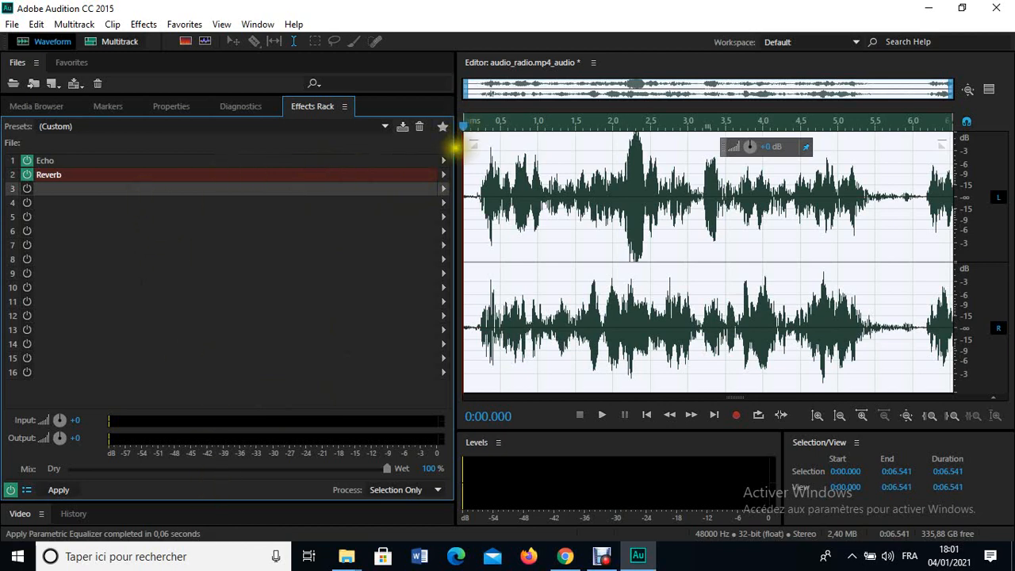
Narrow the Effects Rack area to widen the waveform editor, then show the History list and enlarge its area upward.
drag(456, 147, 171, 201)
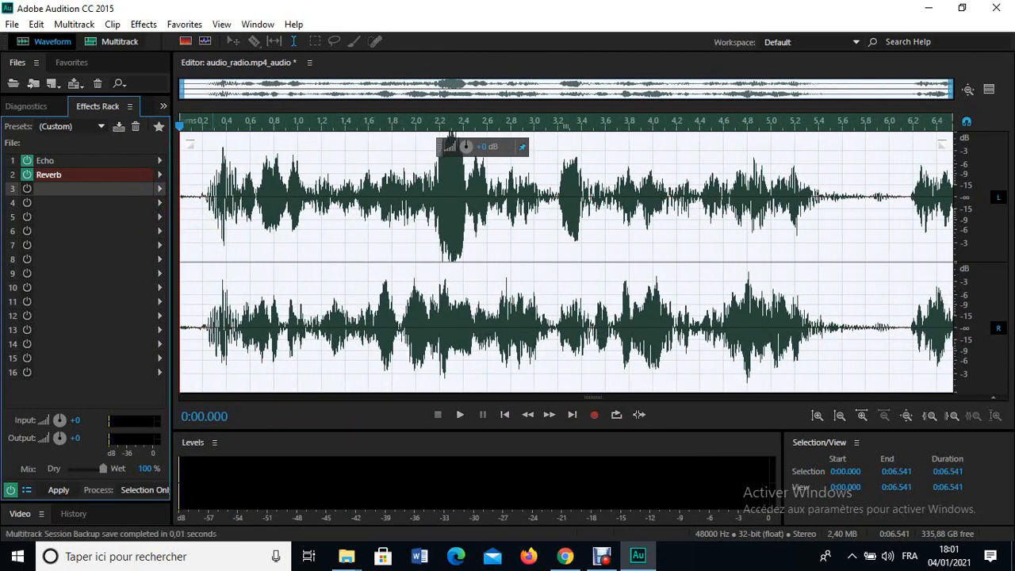
click(698, 220)
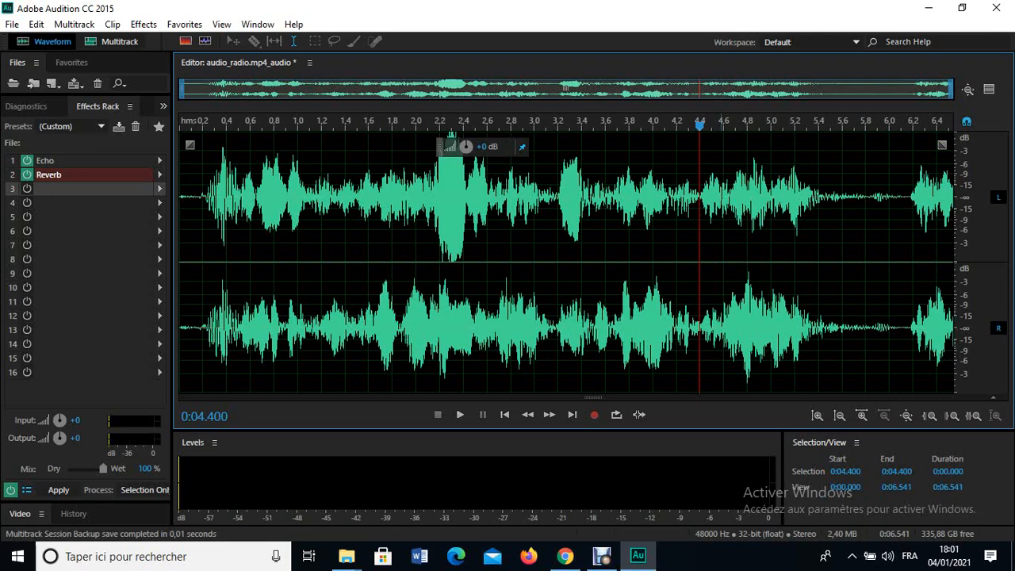
click(264, 28)
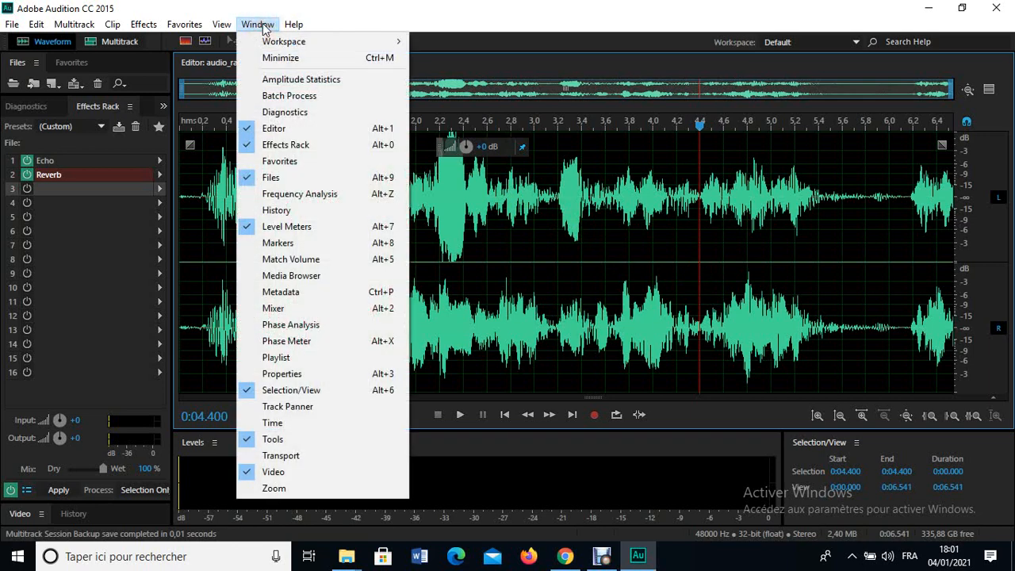
click(298, 210)
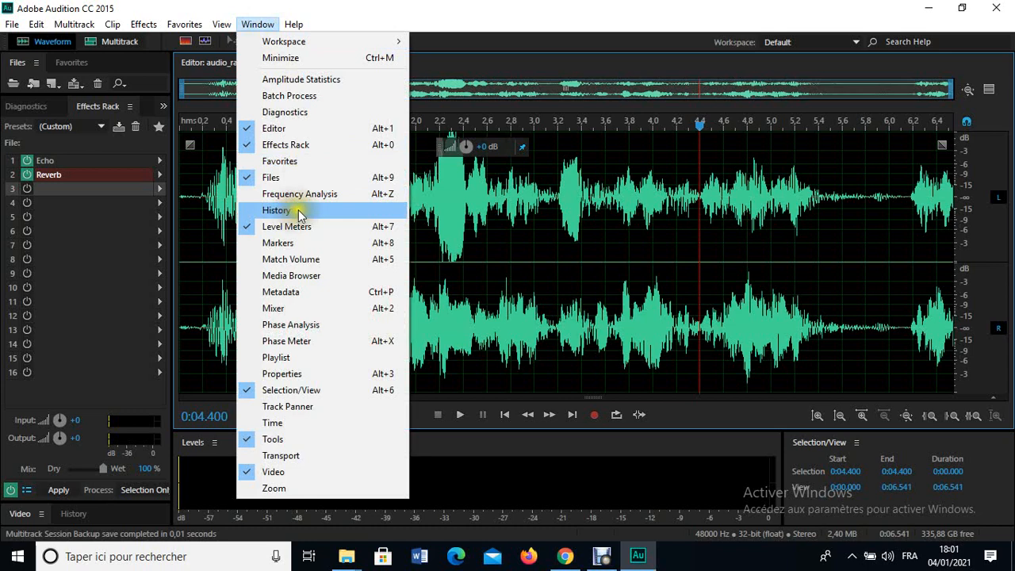
click(298, 211)
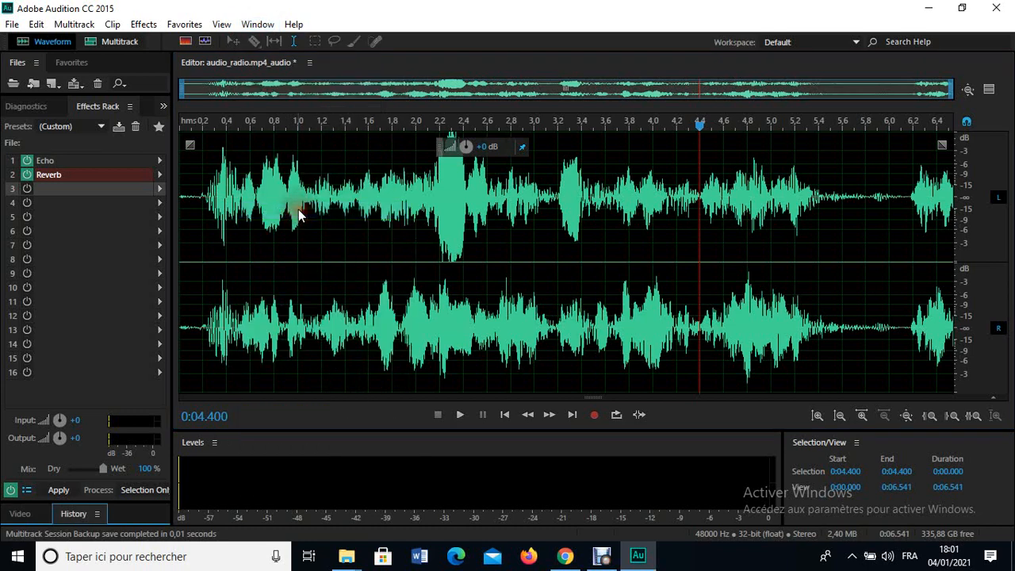
drag(140, 498, 118, 235)
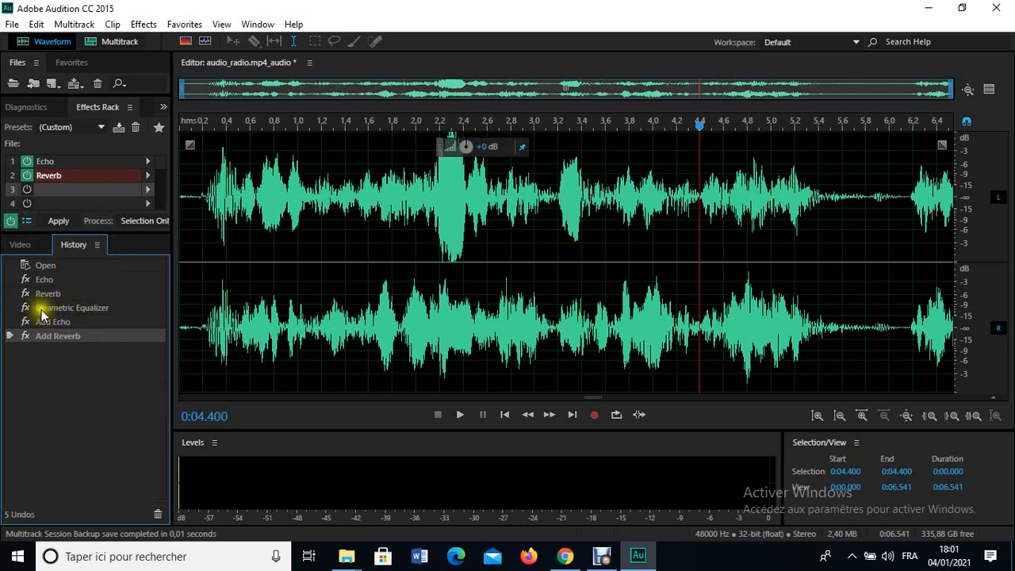
Revert the audio to its Open history state and step forward through the Echo and Reverb states to compare the waveforms.
click(45, 266)
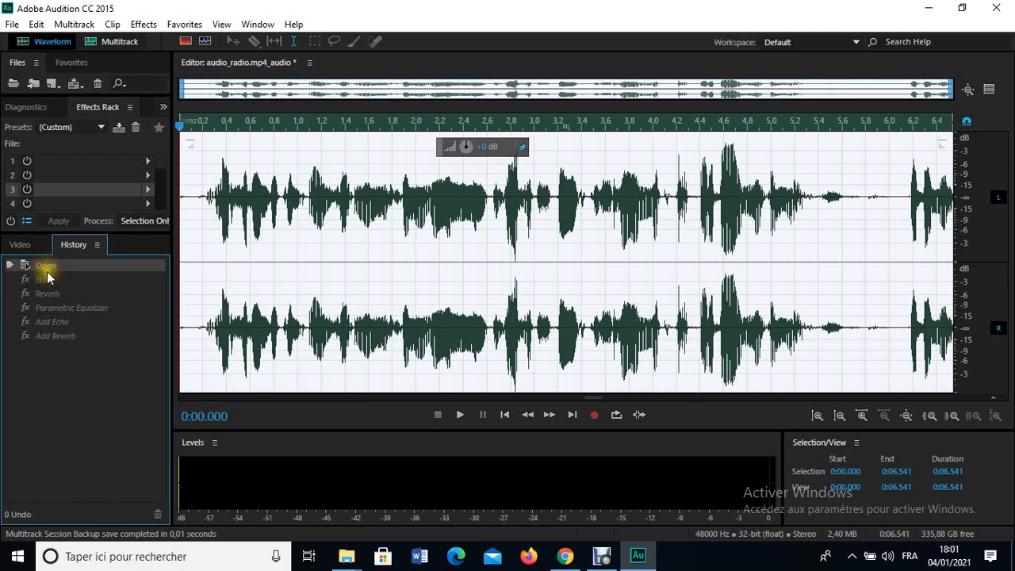
click(404, 253)
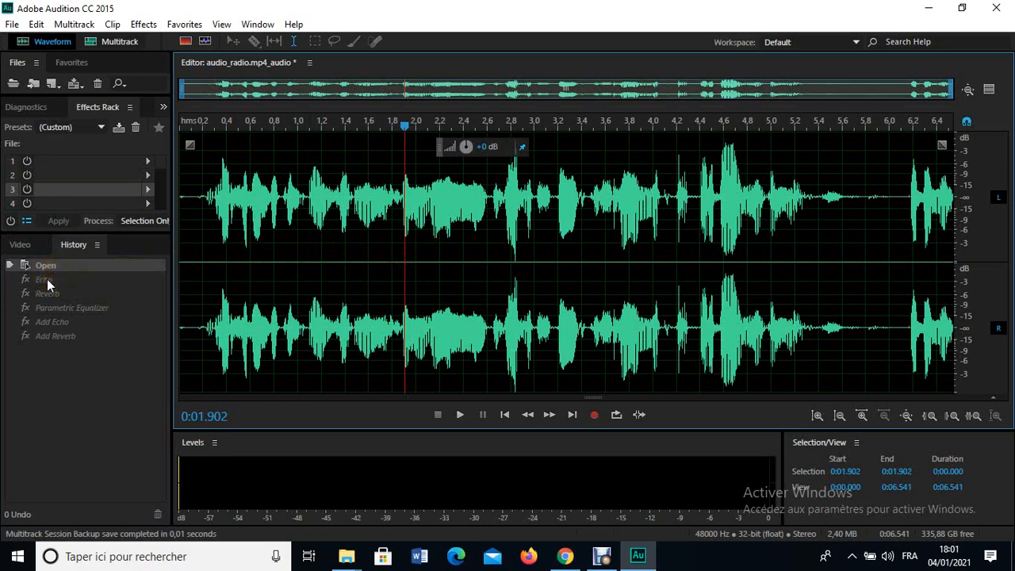
click(47, 279)
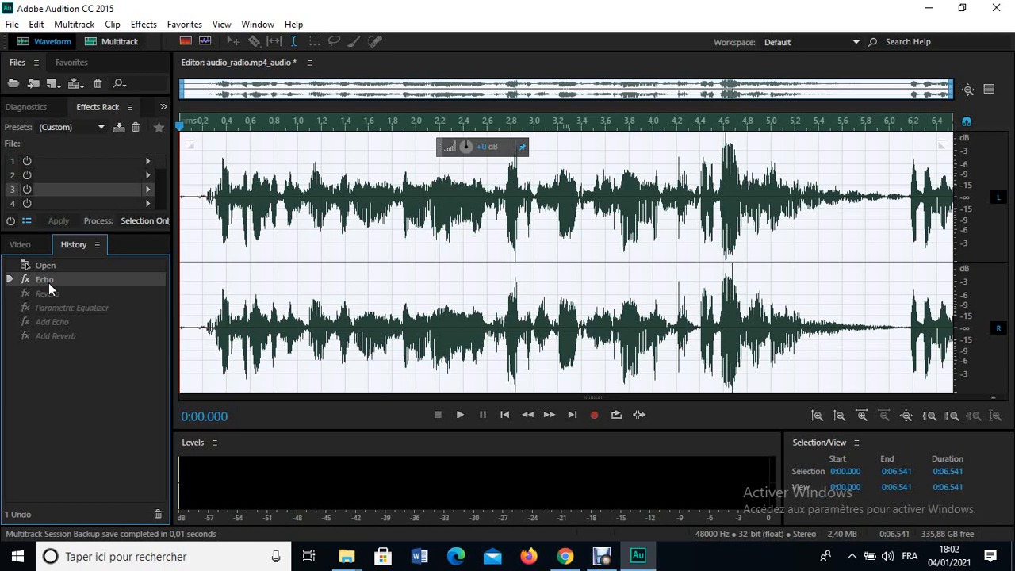
click(51, 295)
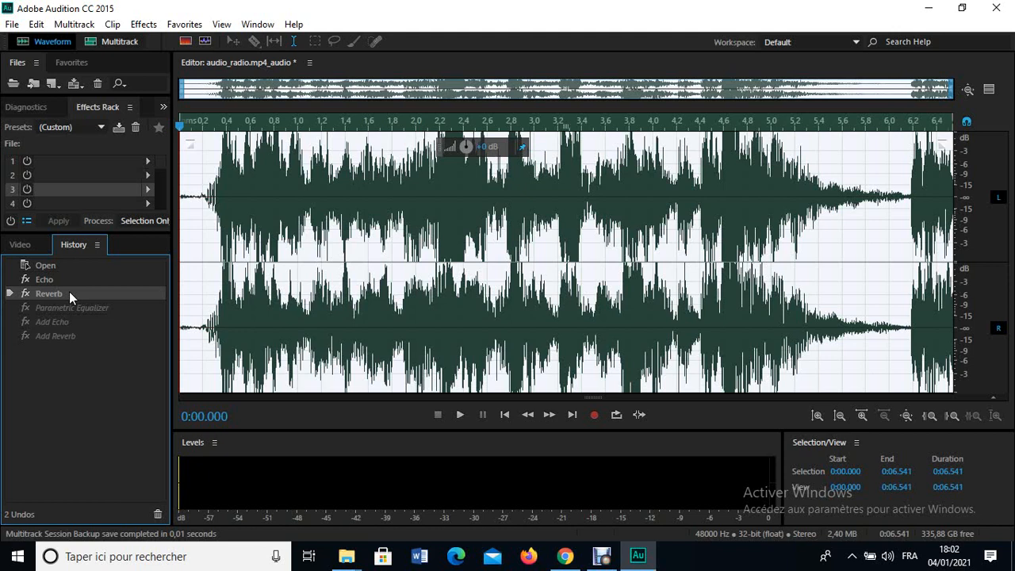
click(41, 266)
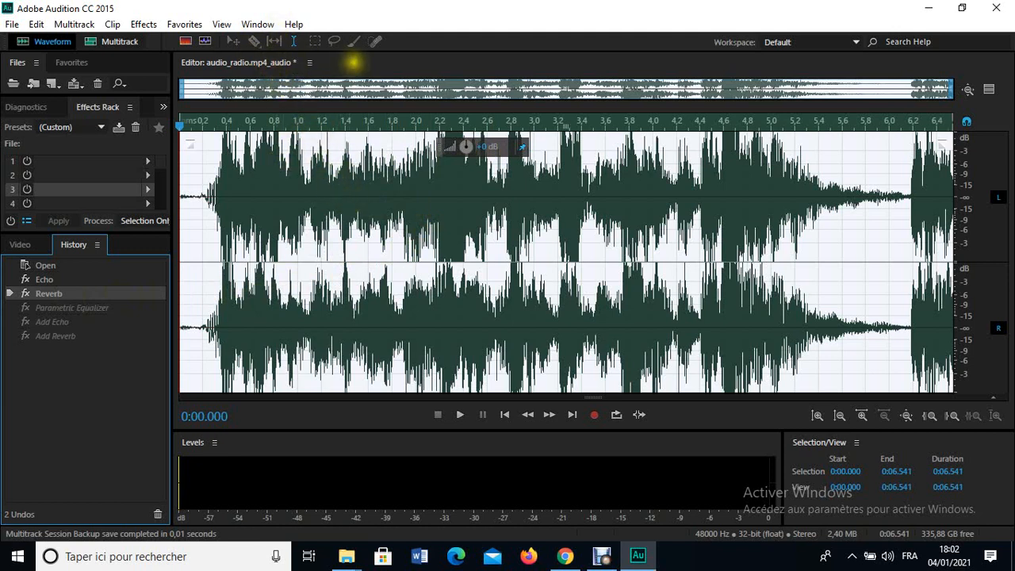
Close all open files and the multitrack session without saving the changes.
click(310, 62)
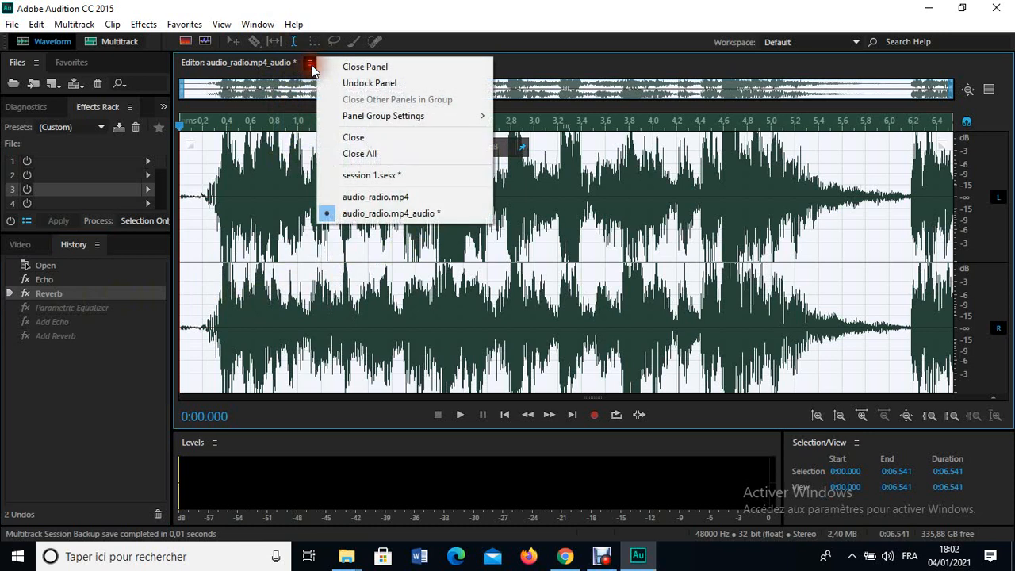
click(380, 155)
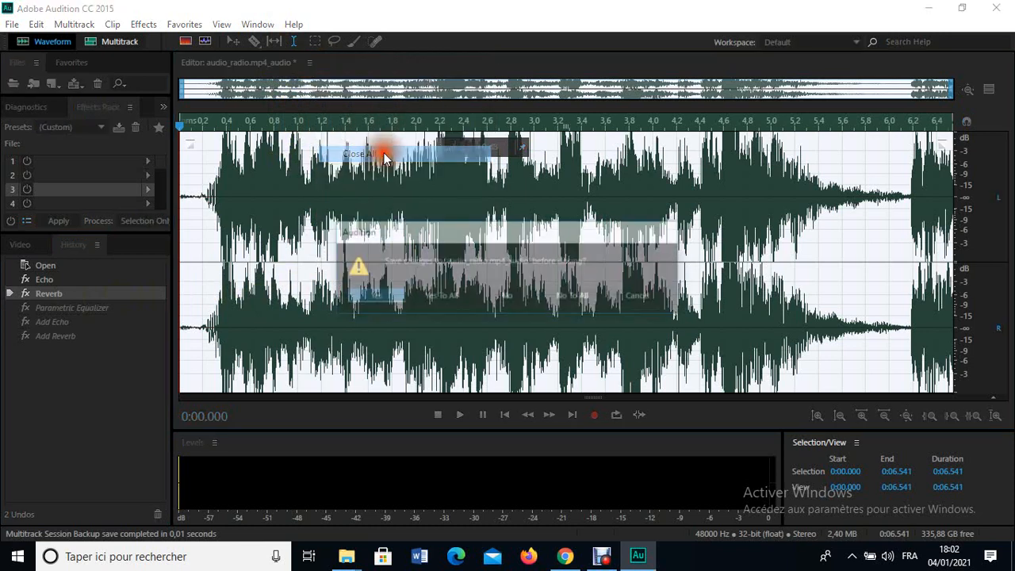
click(519, 298)
click(515, 293)
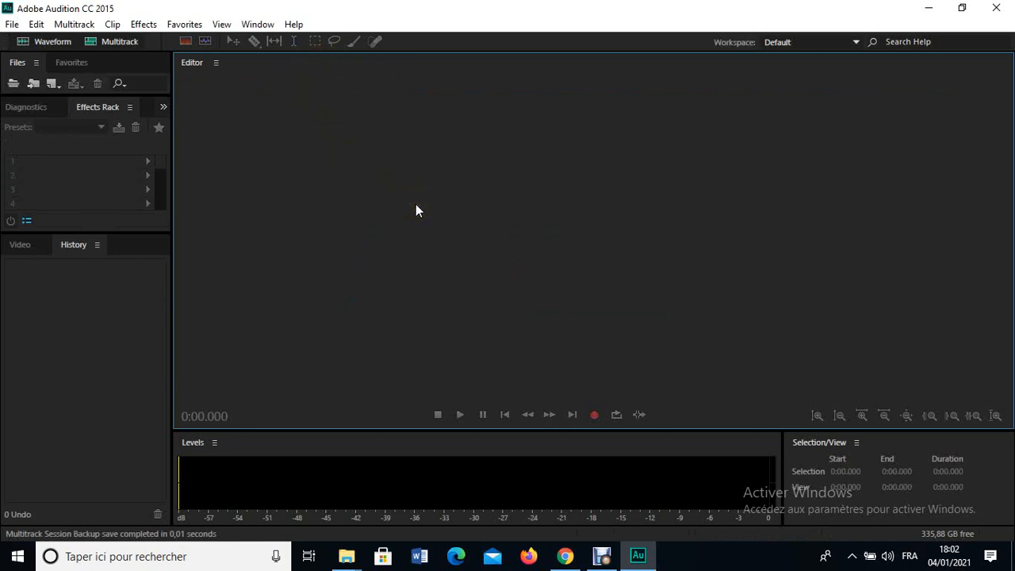
click(417, 202)
Create a new stereo audio file at 48000 Hz and 32 (float) bits and record about 15.6 seconds into it.
click(594, 413)
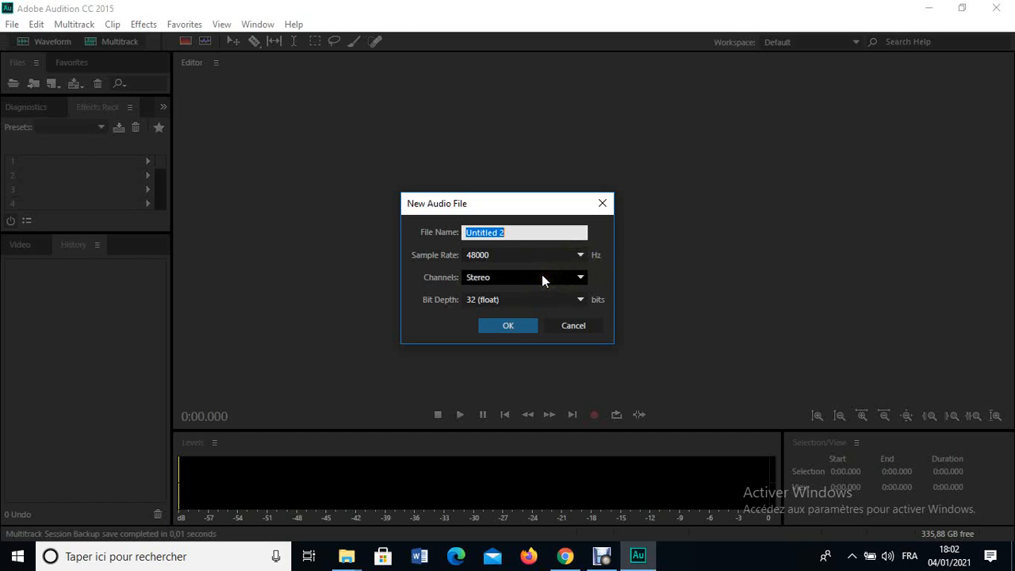
click(506, 324)
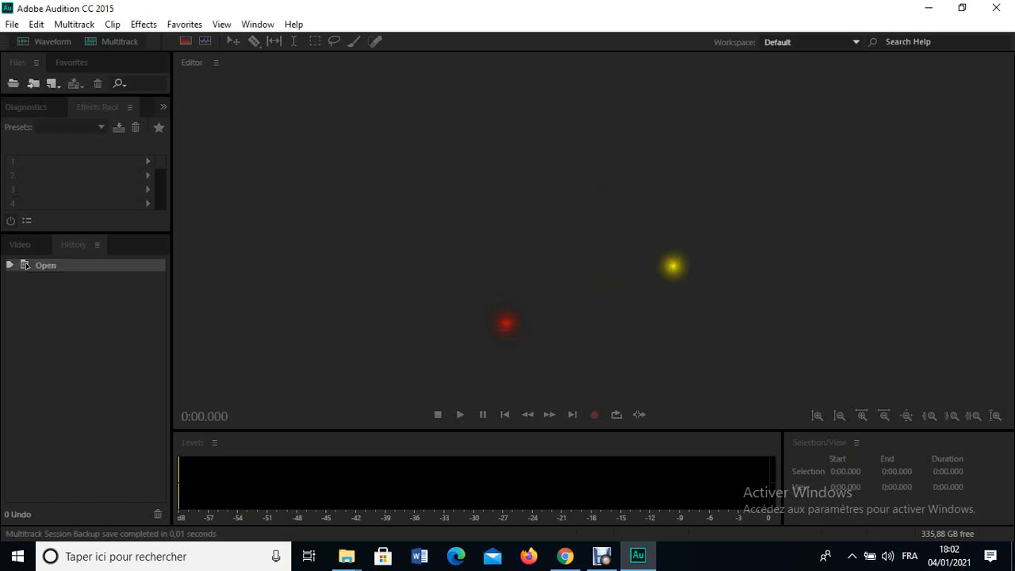
key(shift+space)
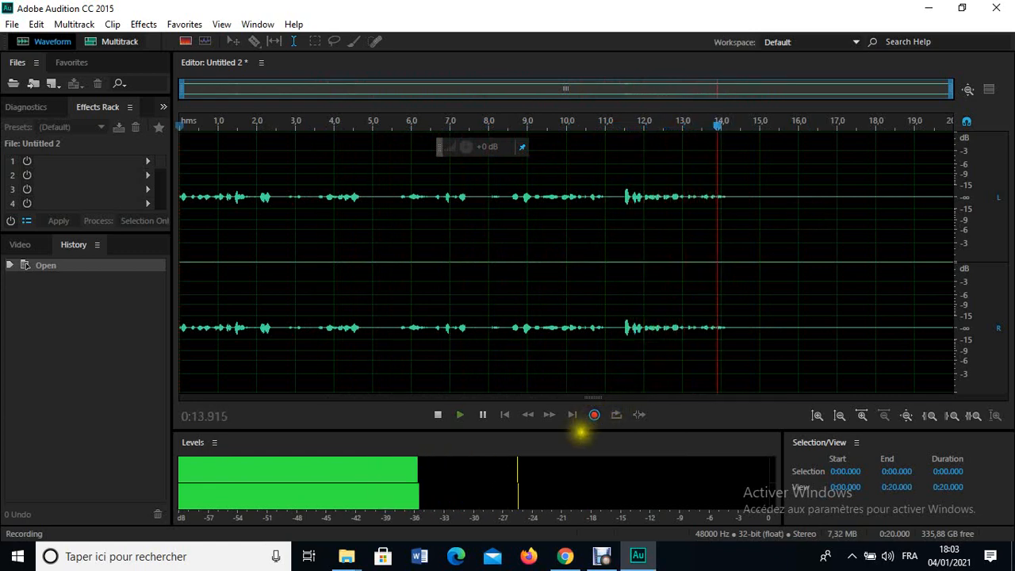
click(594, 415)
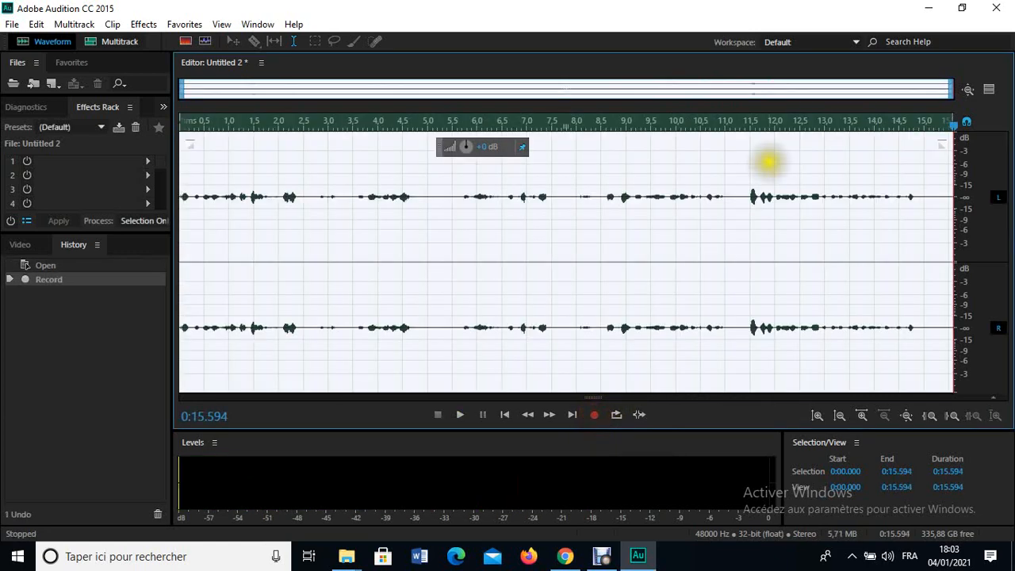
Move the playhead back to the start of the recorded audio.
click(750, 193)
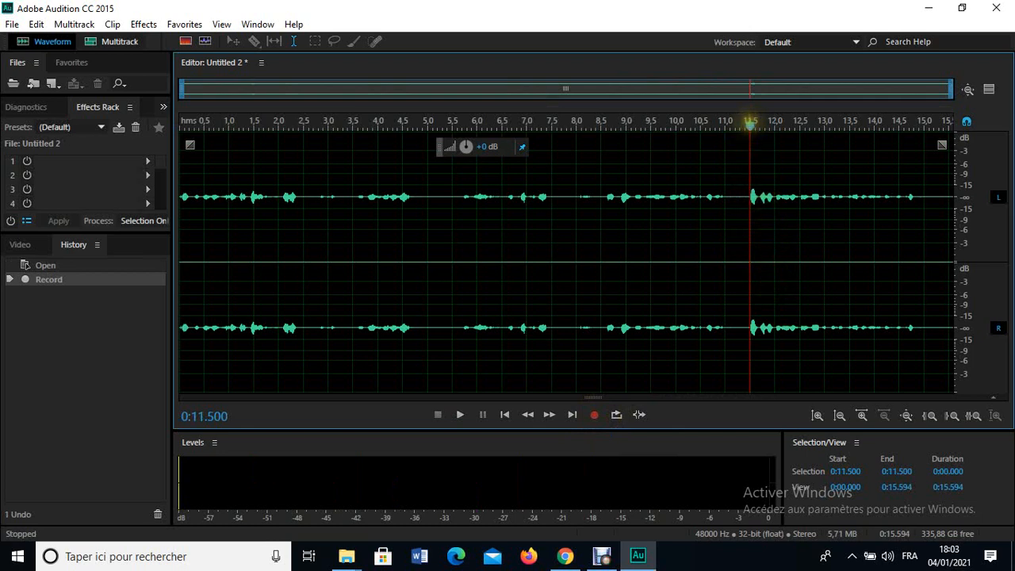
drag(750, 124, 157, 164)
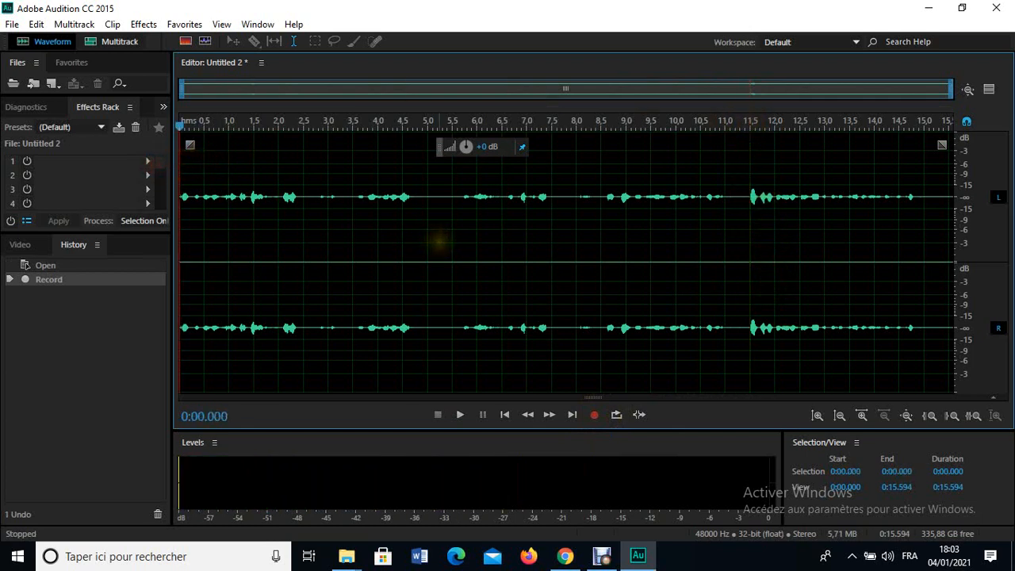